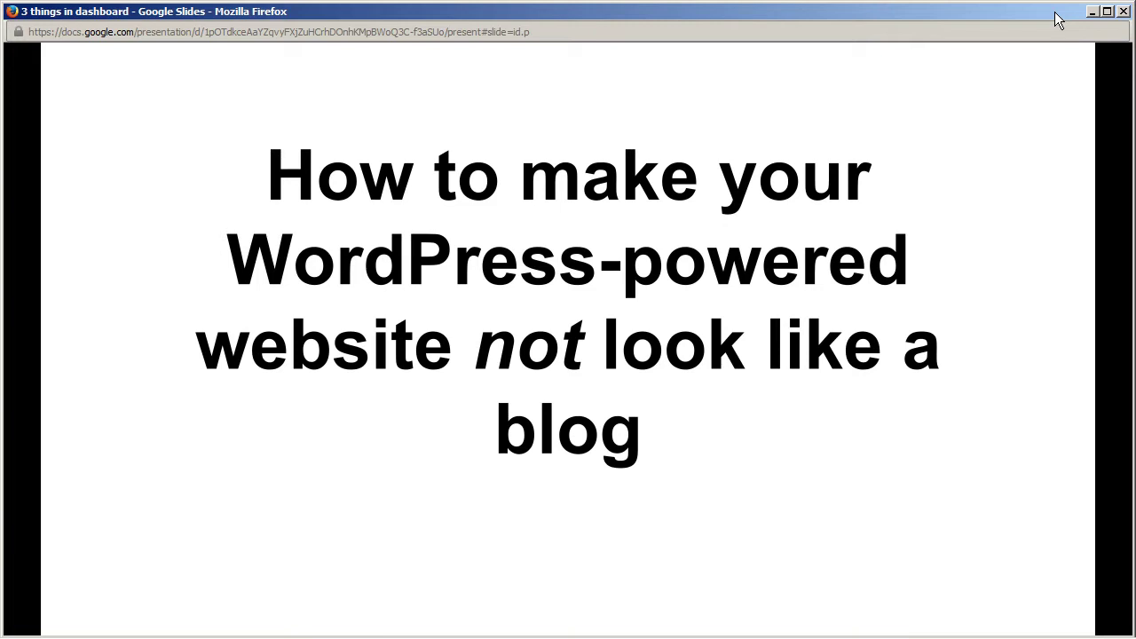
Step: Advance Slides to the Dashboard login slide, then bring up the WordPress Dashboard's Appearance and Settings menus
{"action": "key", "text": "Right"}
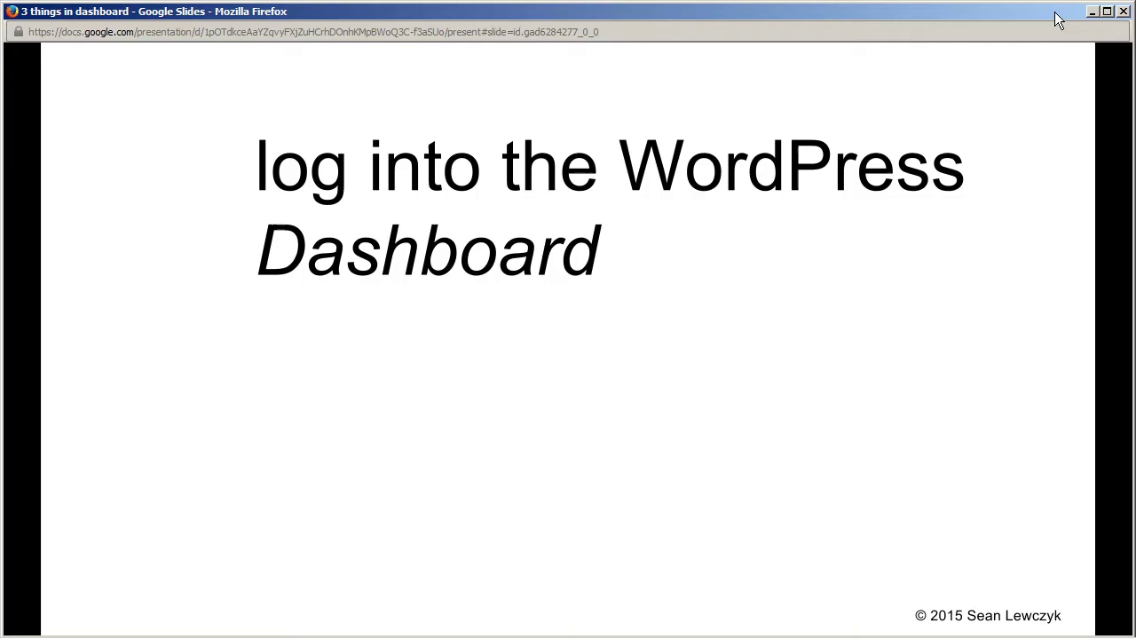
{"action": "key", "text": "alt+Tab"}
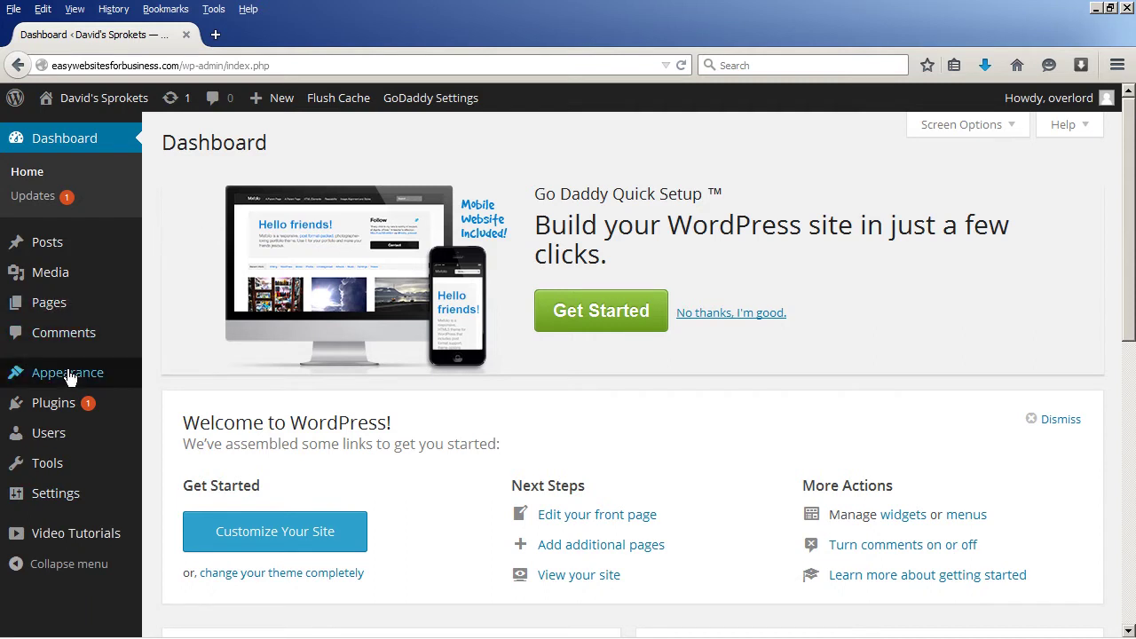
{"action": "mouse_move", "coordinate": [35, 375]}
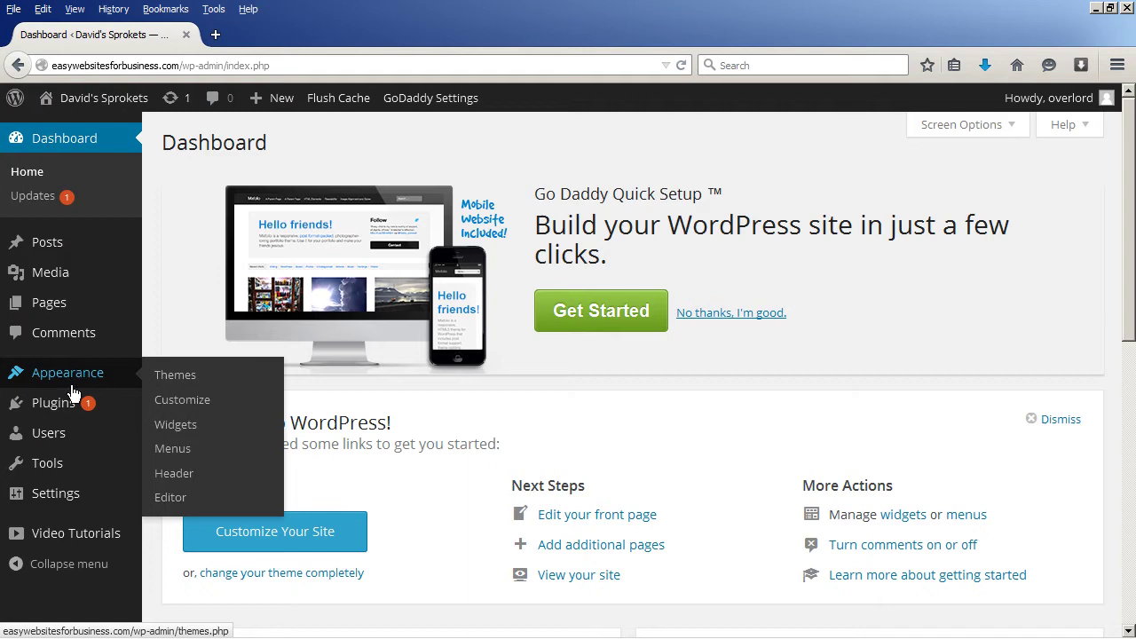
{"action": "mouse_move", "coordinate": [56, 505]}
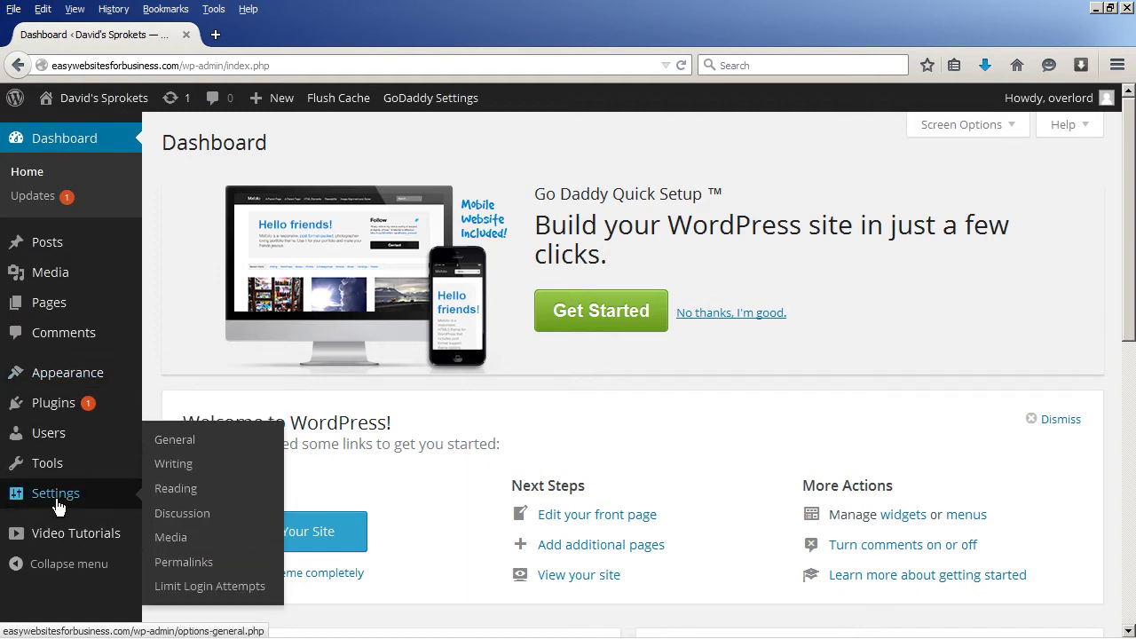
Step: Step Slides to slide 4 (Appearance–Widgets, Settings–Reading), then return to the WordPress Dashboard
{"action": "key", "text": "alt+Tab"}
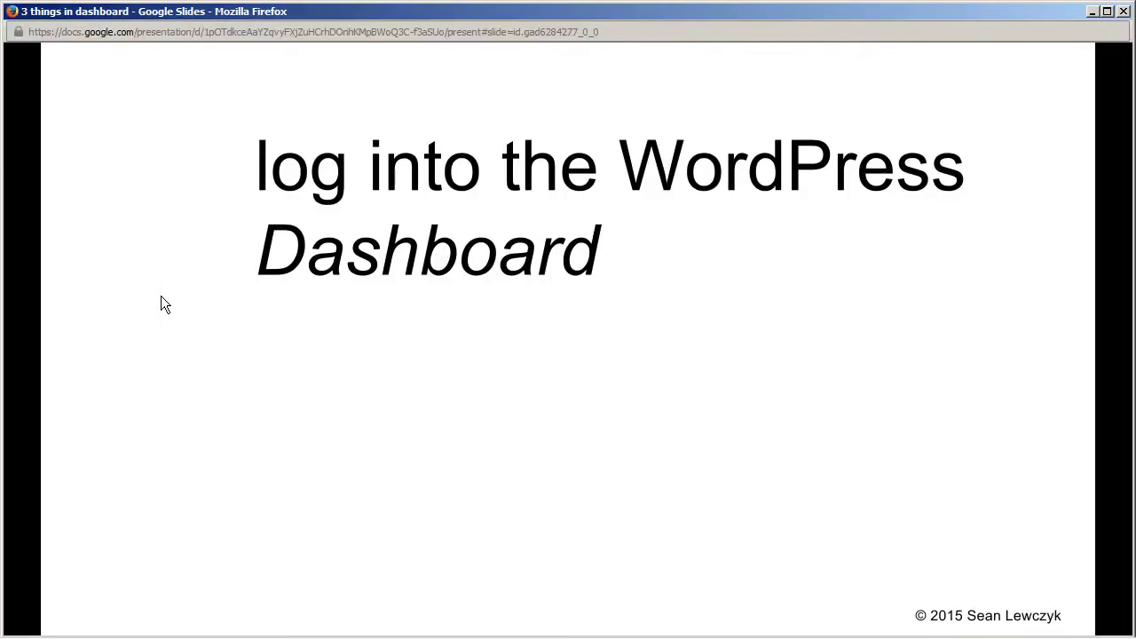
{"action": "key", "text": "Right"}
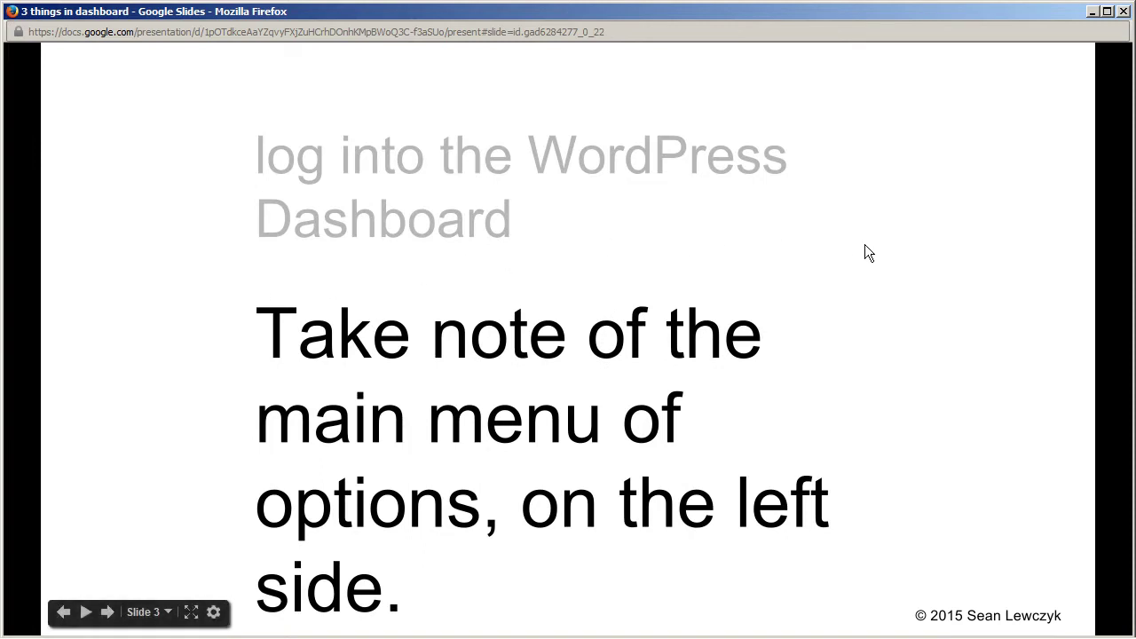
{"action": "key", "text": "Right"}
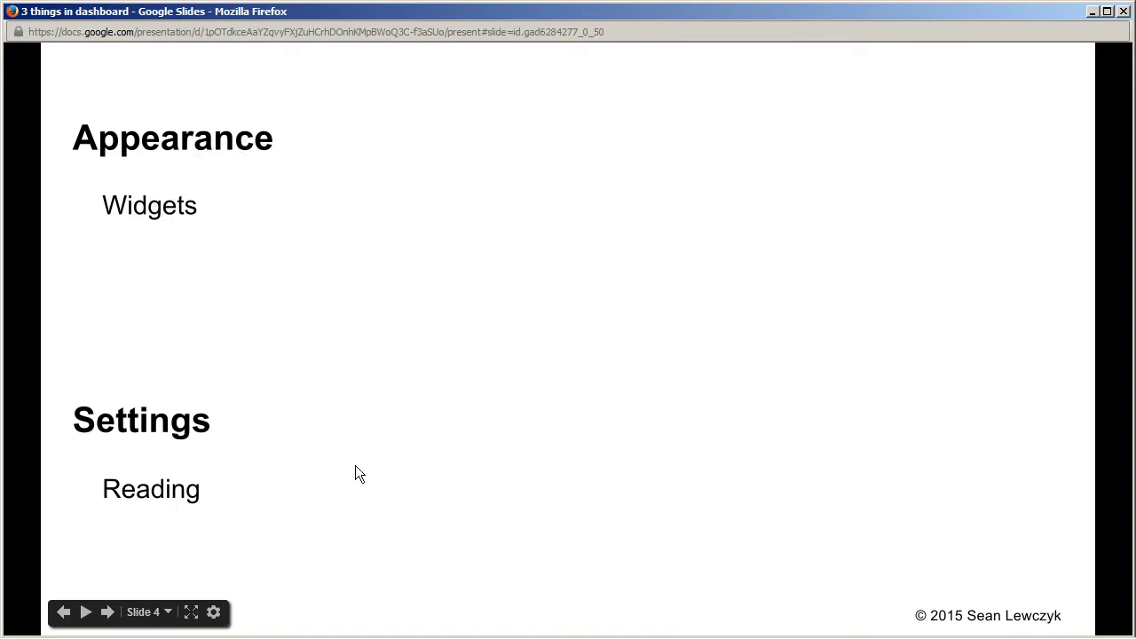
{"action": "key", "text": "alt+Tab"}
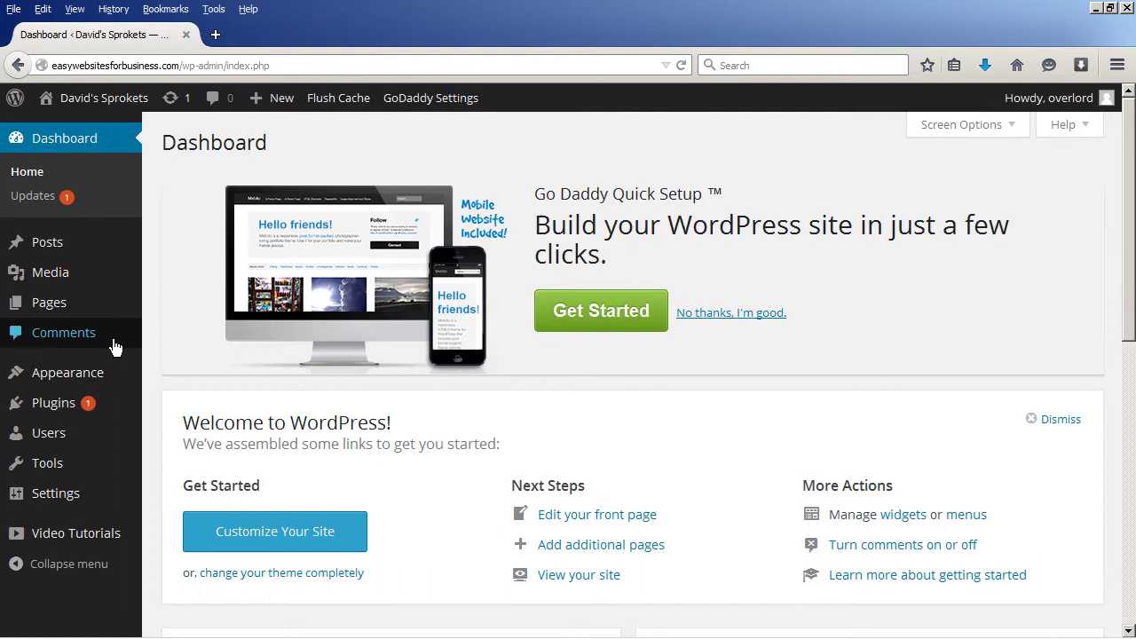
Step: In Settings > Reading, set the front page to the static page 'Welcome to David's Sprokets'
{"action": "mouse_move", "coordinate": [101, 372]}
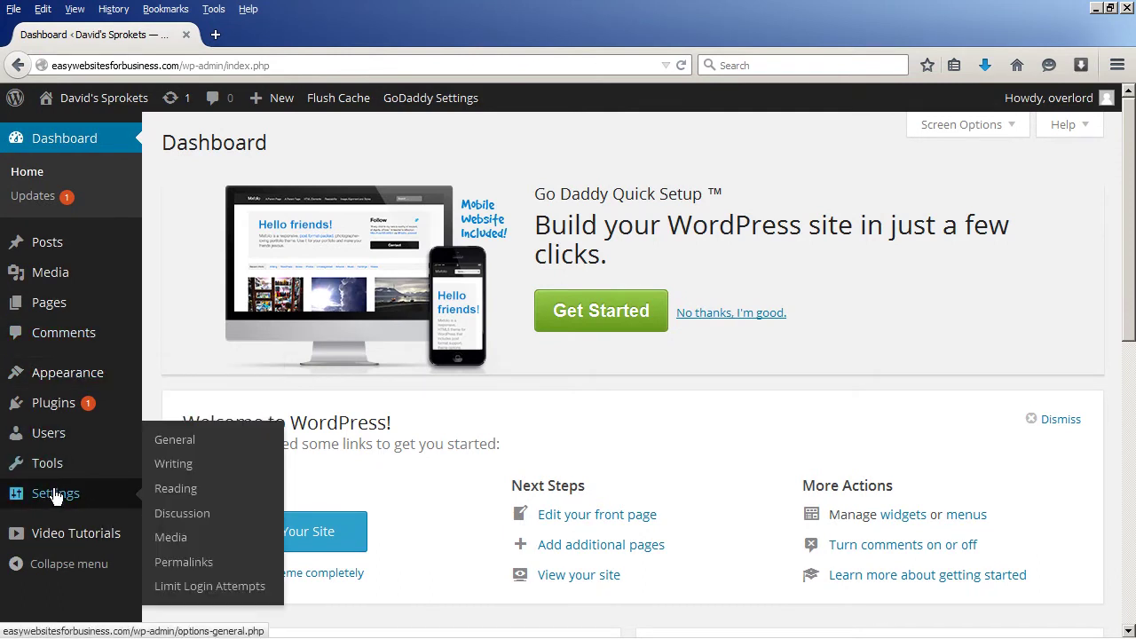
{"action": "left_click", "coordinate": [185, 494]}
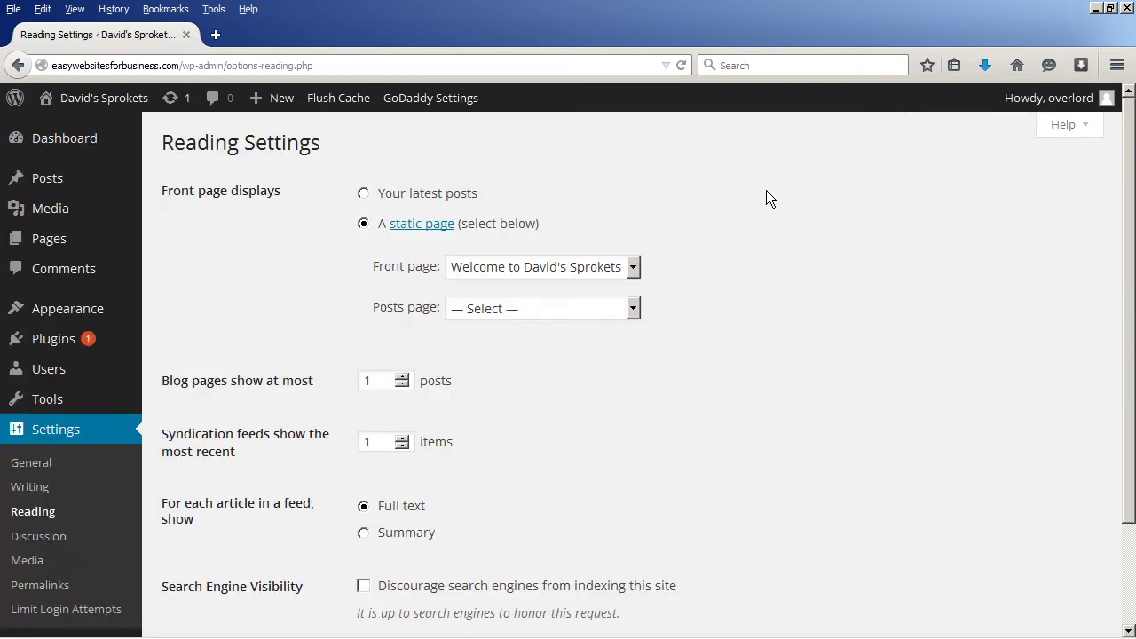
{"action": "left_click", "coordinate": [364, 195]}
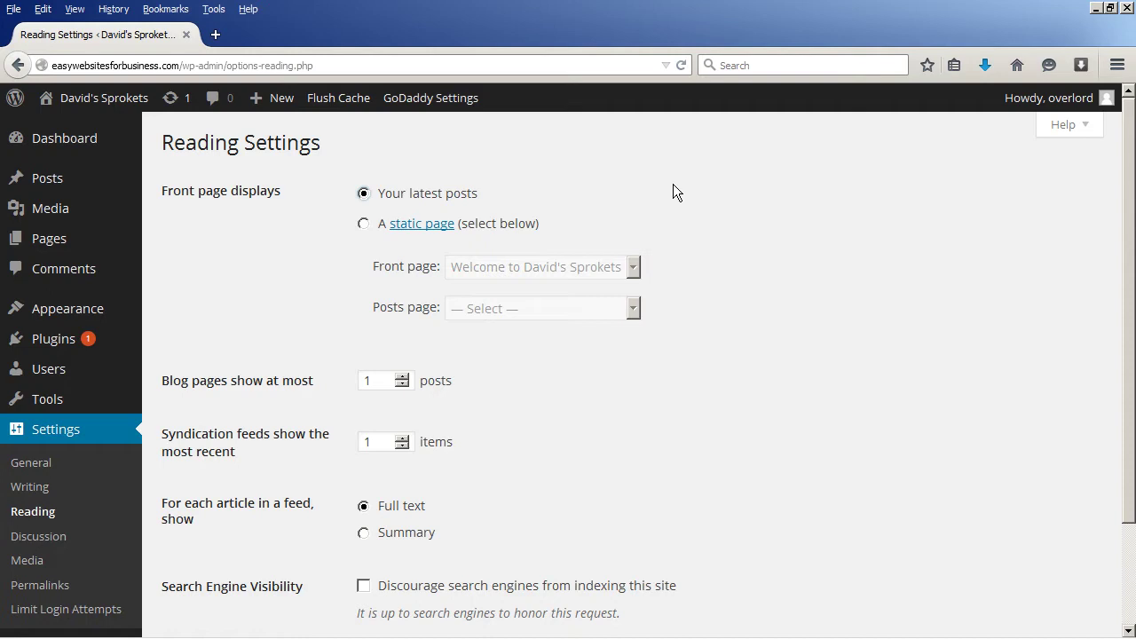
{"action": "left_click", "coordinate": [363, 223]}
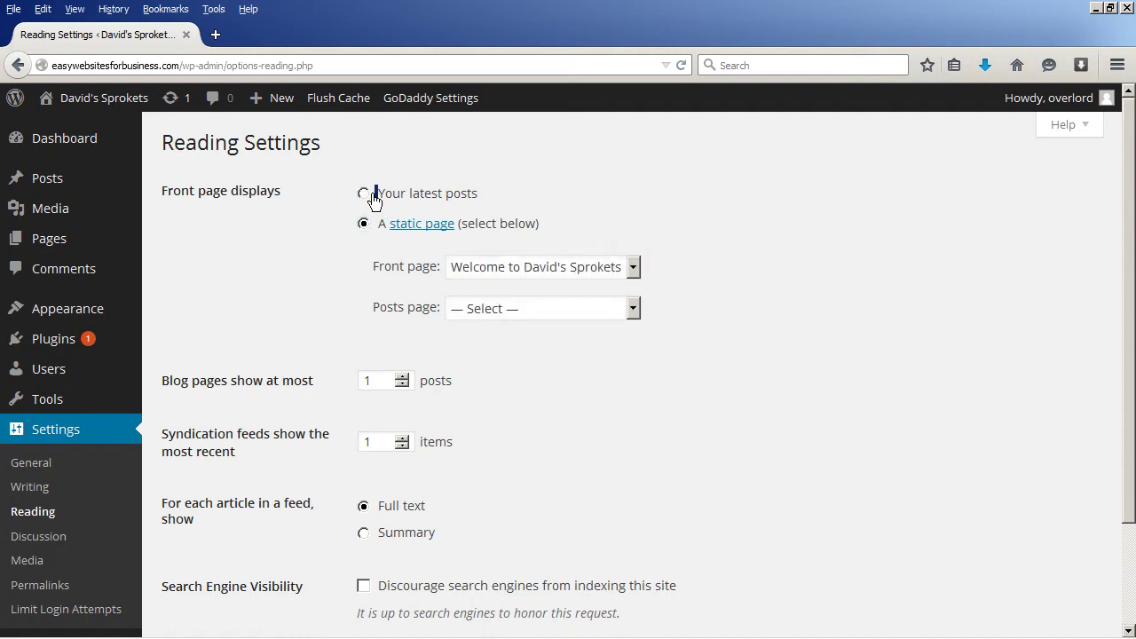
{"action": "left_click", "coordinate": [364, 193]}
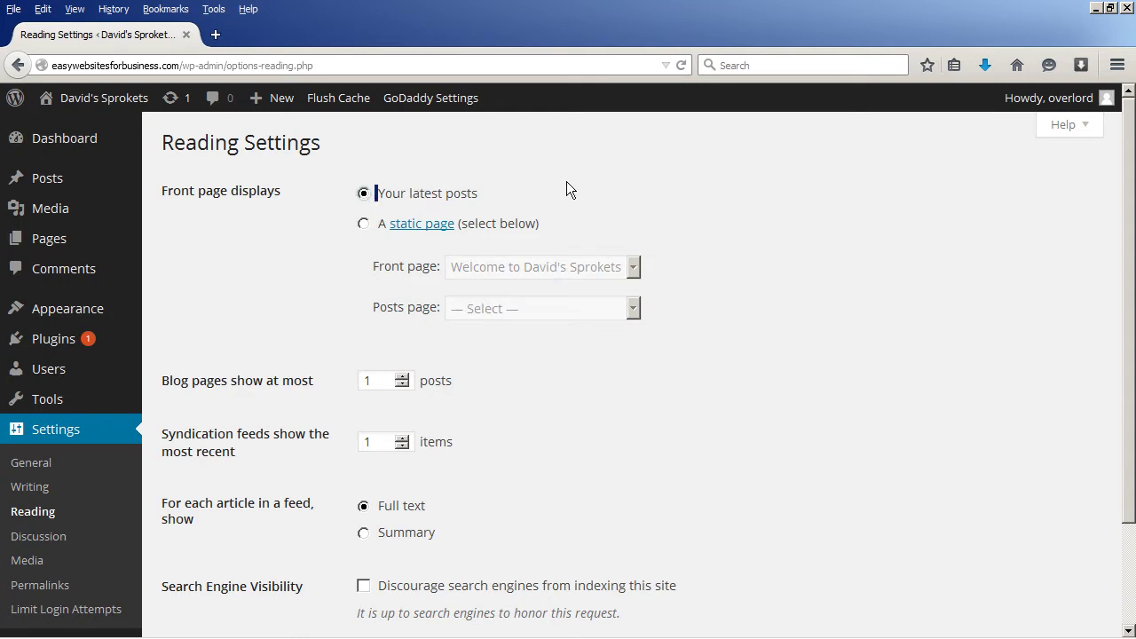
{"action": "left_click", "coordinate": [364, 224]}
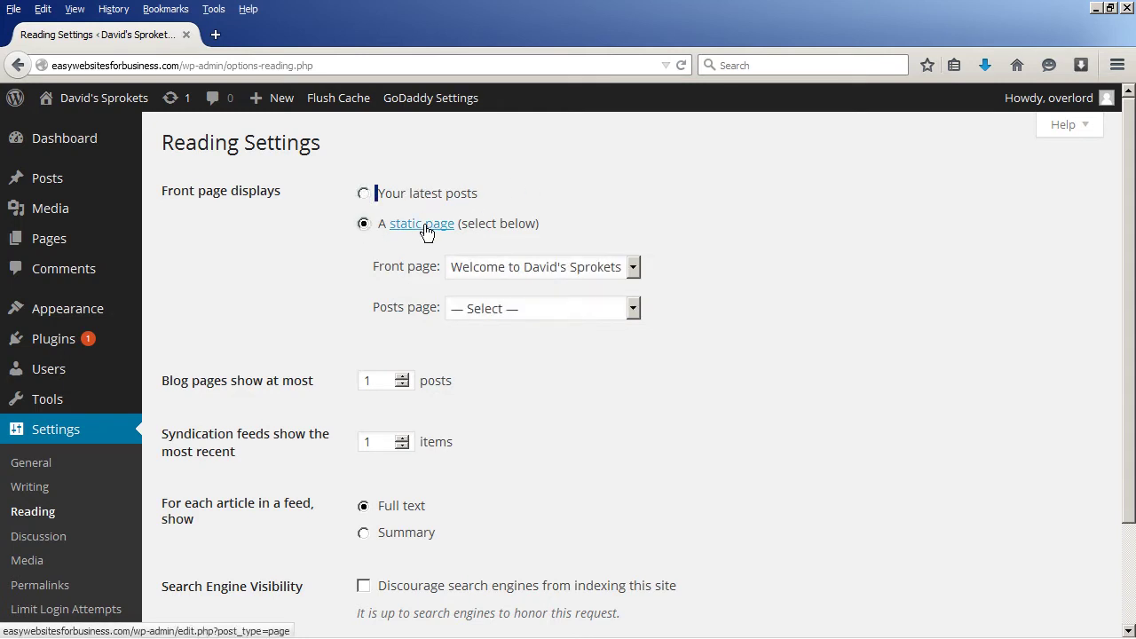
{"action": "left_click", "coordinate": [577, 267]}
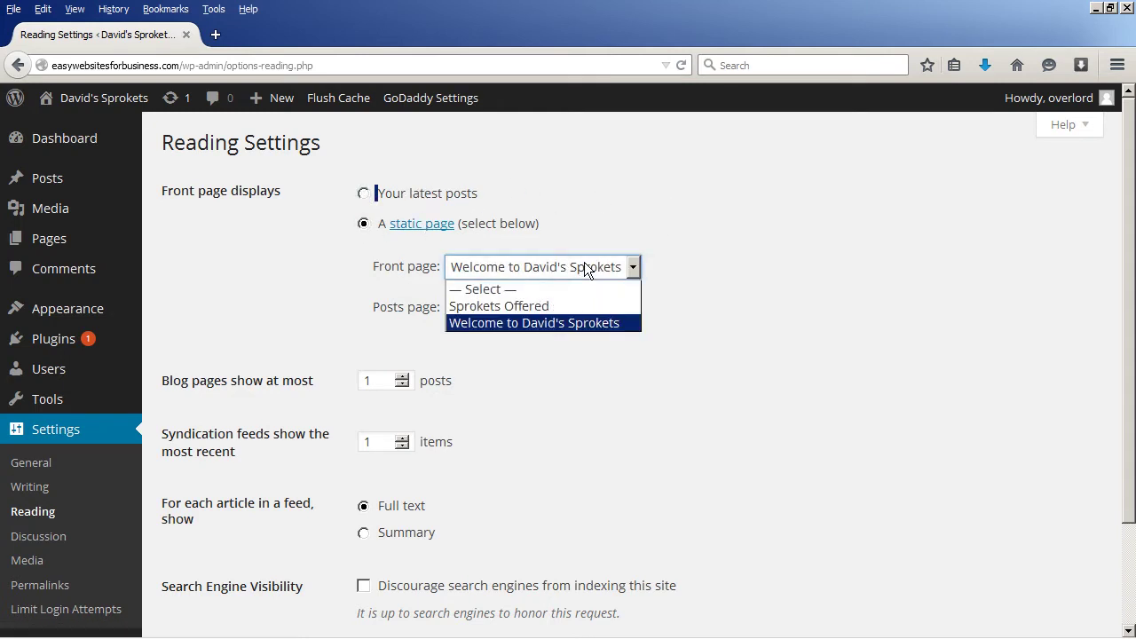
{"action": "left_click", "coordinate": [636, 264]}
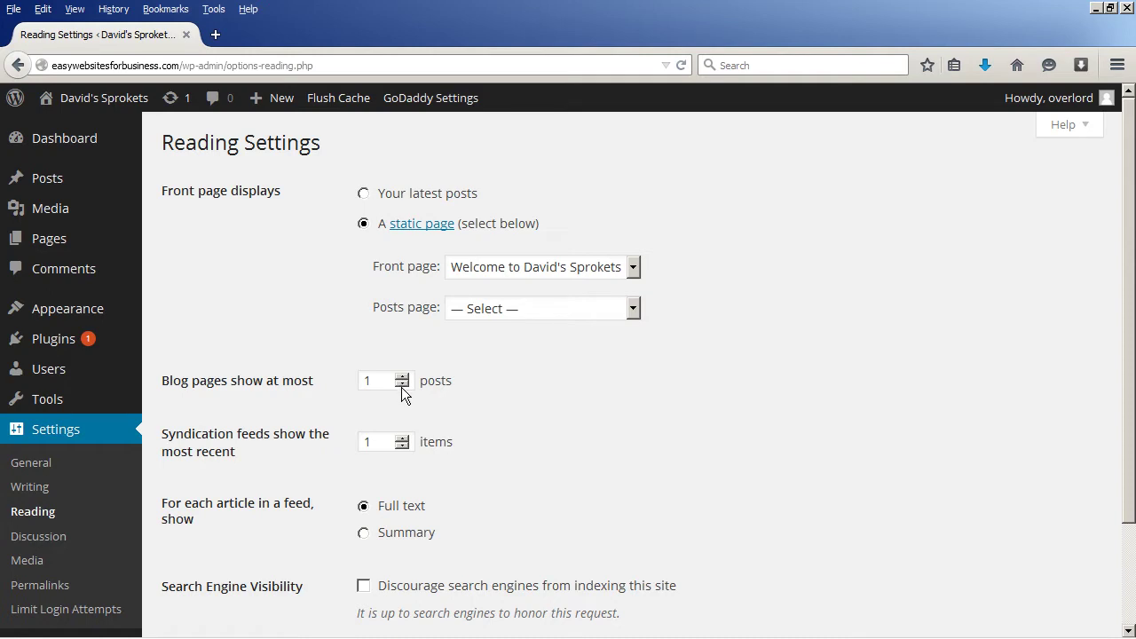
Step: Leave feed articles on Full text after trying Summary
{"action": "scroll", "coordinate": [530, 374], "scroll_direction": "down", "scroll_amount": 2}
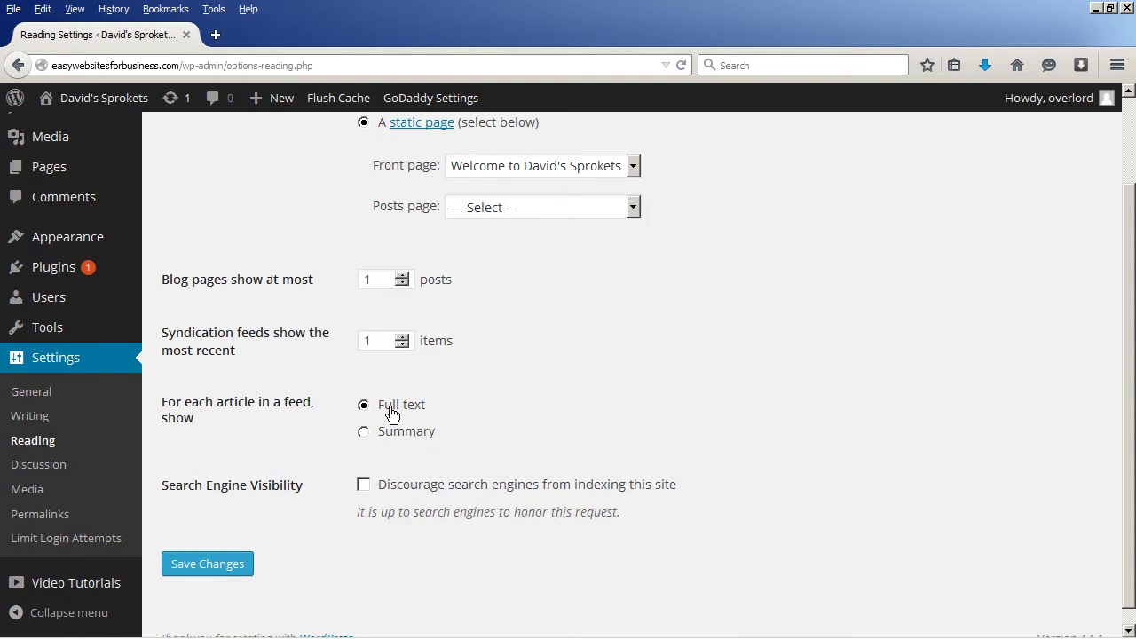
{"action": "left_click", "coordinate": [363, 432]}
{"action": "left_click", "coordinate": [363, 405]}
{"action": "scroll", "coordinate": [670, 358], "scroll_direction": "up", "scroll_amount": 2}
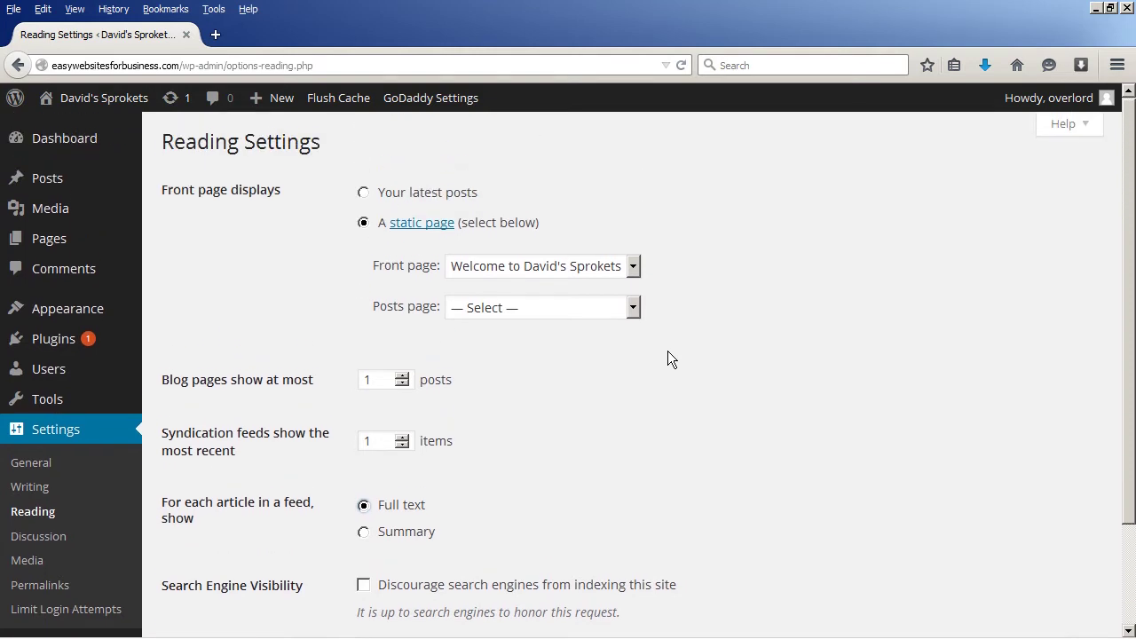
{"action": "scroll", "coordinate": [529, 466], "scroll_direction": "down", "scroll_amount": 2}
{"action": "scroll", "coordinate": [546, 454], "scroll_direction": "up", "scroll_amount": 2}
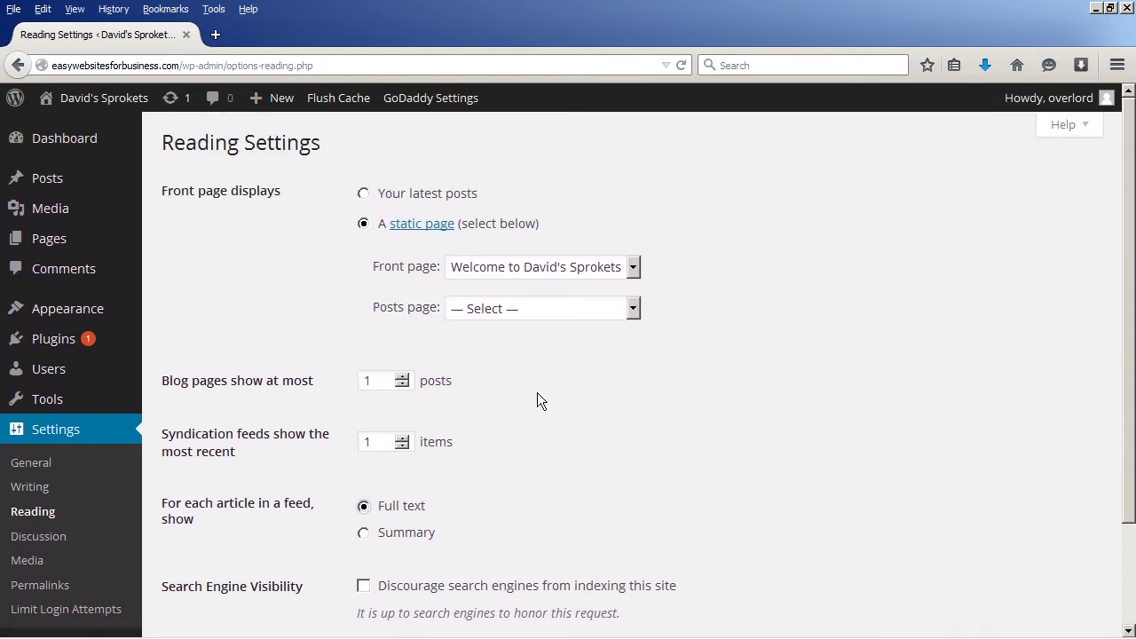
{"action": "left_click", "coordinate": [406, 225]}
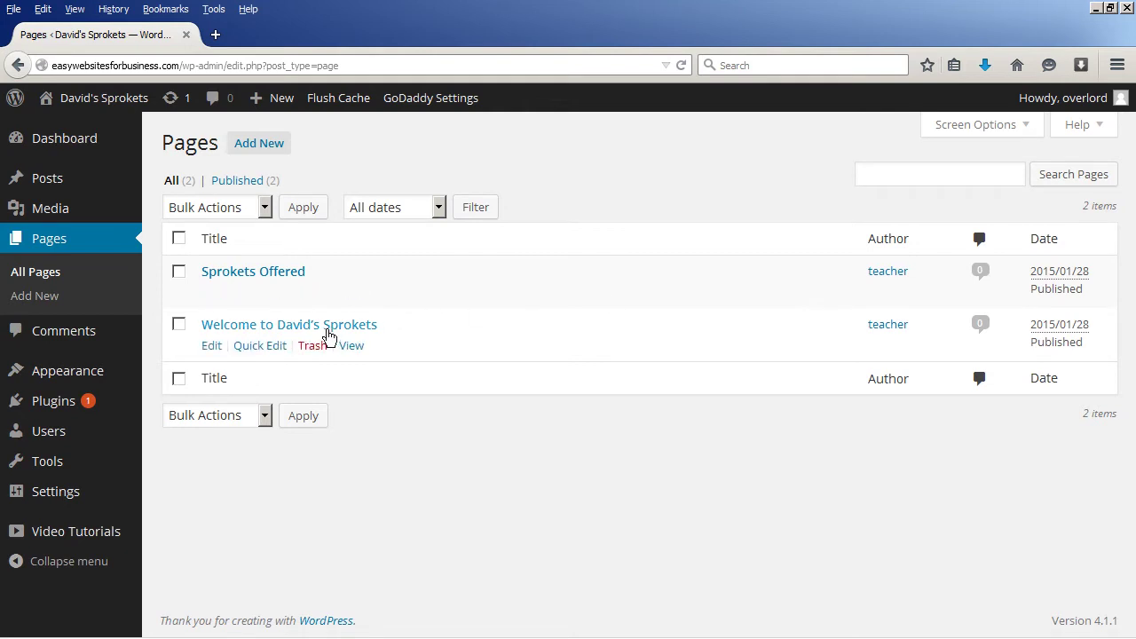
{"action": "left_click", "coordinate": [16, 65]}
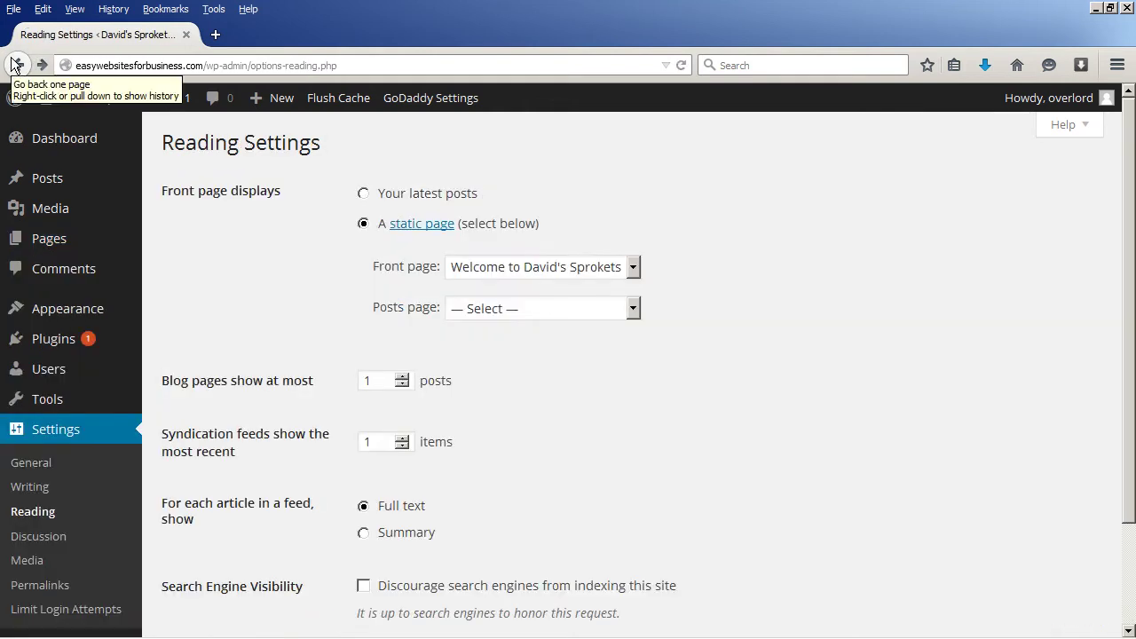
{"action": "left_click", "coordinate": [603, 268]}
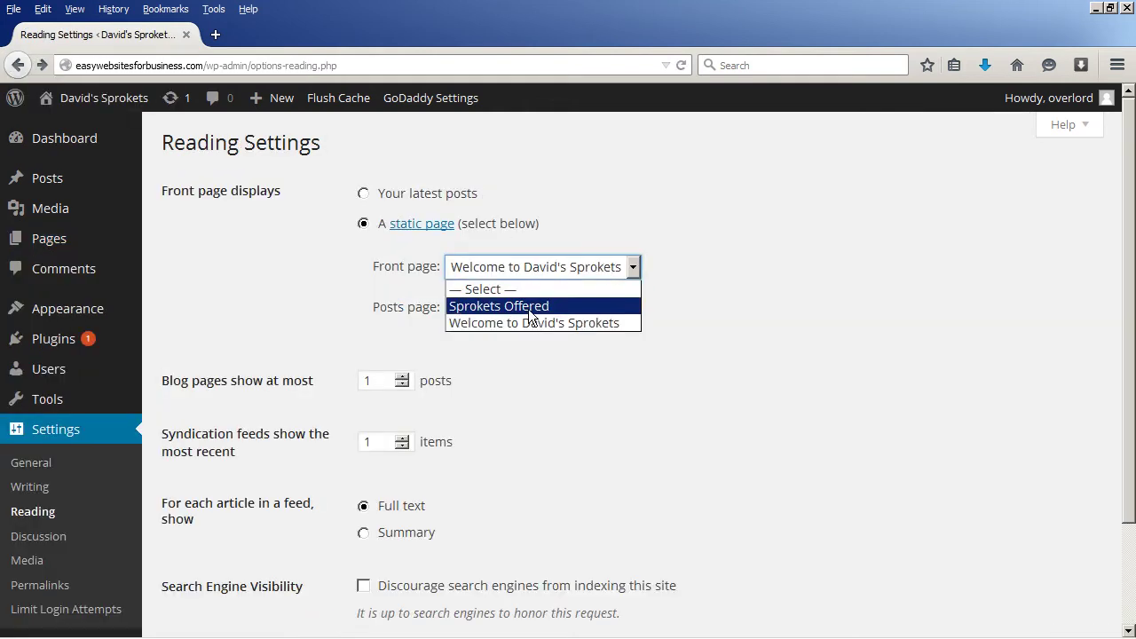
{"action": "left_click", "coordinate": [723, 250]}
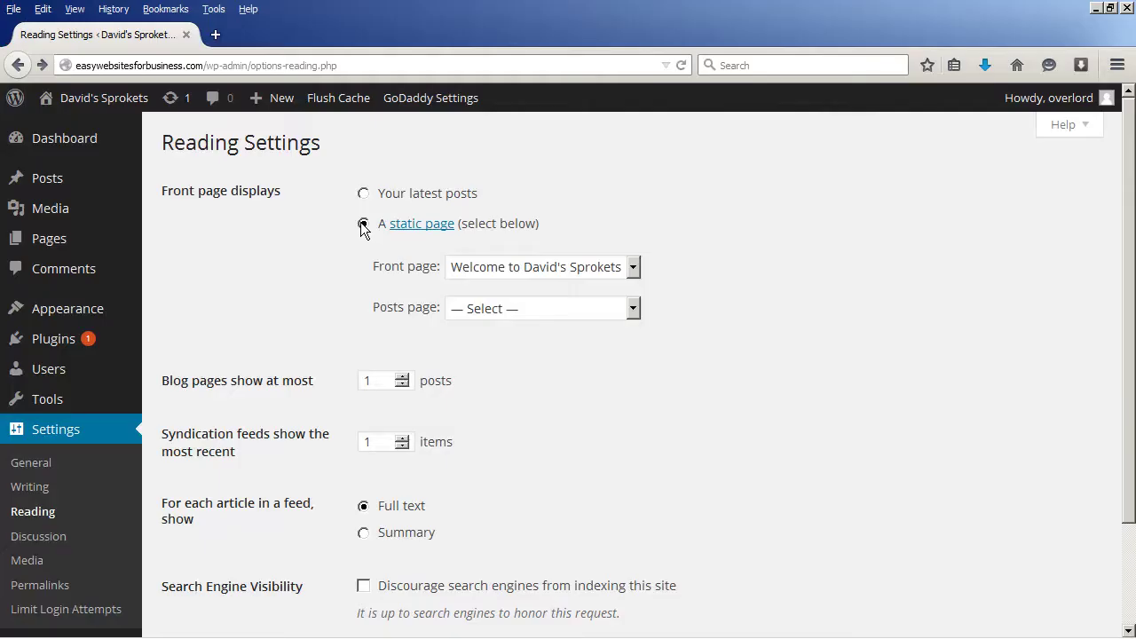
{"action": "mouse_move", "coordinate": [84, 310]}
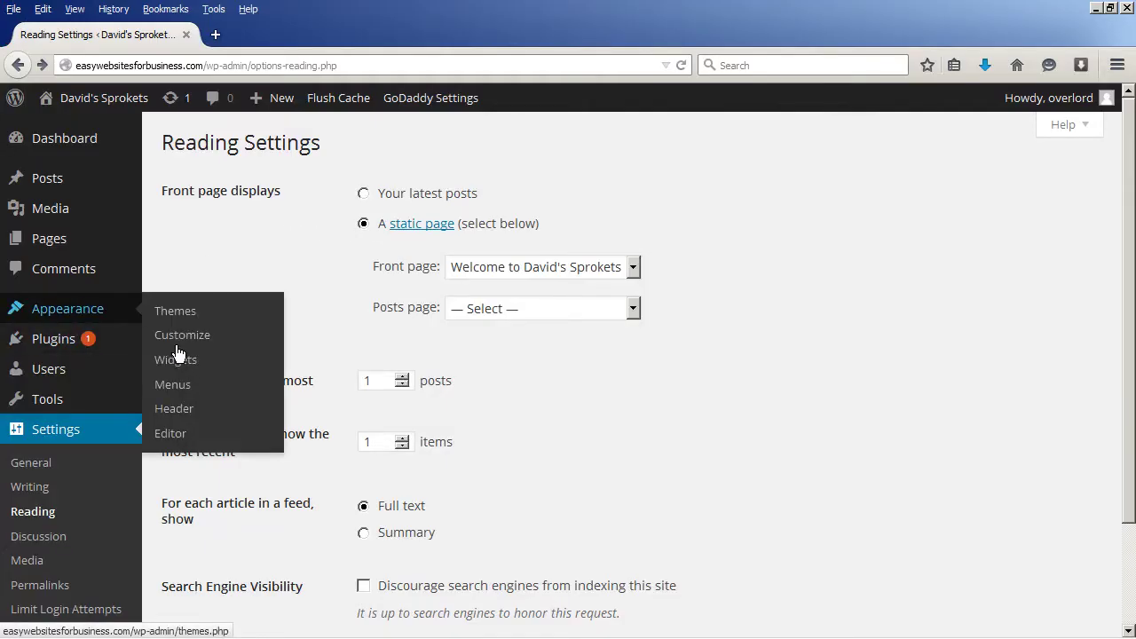
Step: On the Widgets page, try the Archives, Calendar and Categories widgets, then remove them again
{"action": "left_click", "coordinate": [200, 362]}
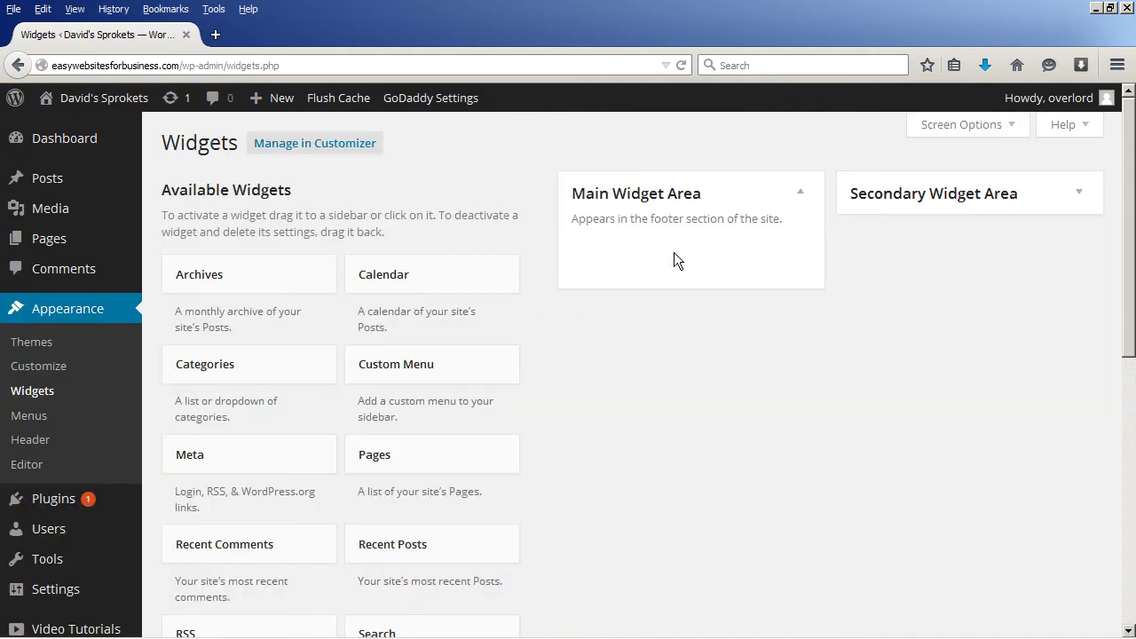
{"action": "left_click_drag", "start_coordinate": [234, 278], "coordinate": [624, 256]}
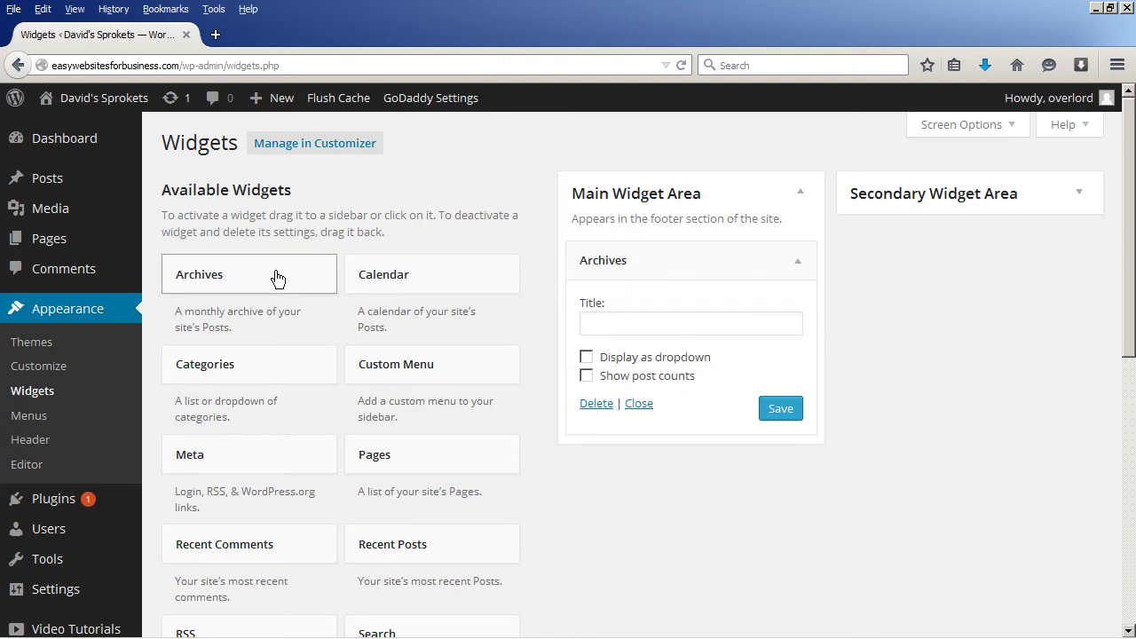
{"action": "left_click_drag", "start_coordinate": [436, 299], "coordinate": [635, 453]}
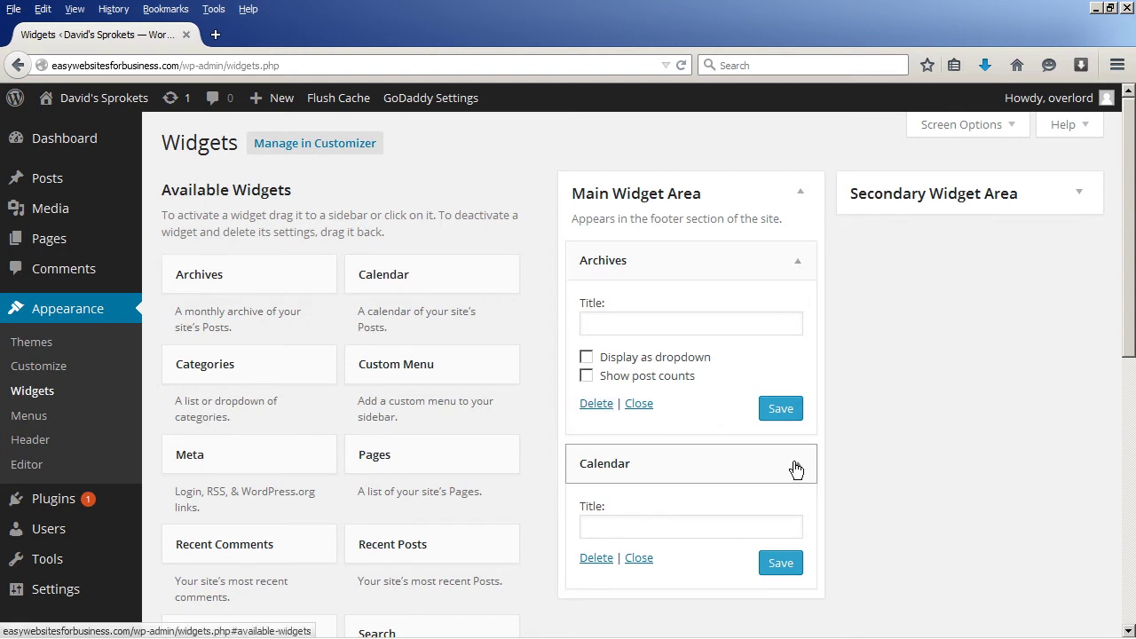
{"action": "left_click", "coordinate": [607, 561]}
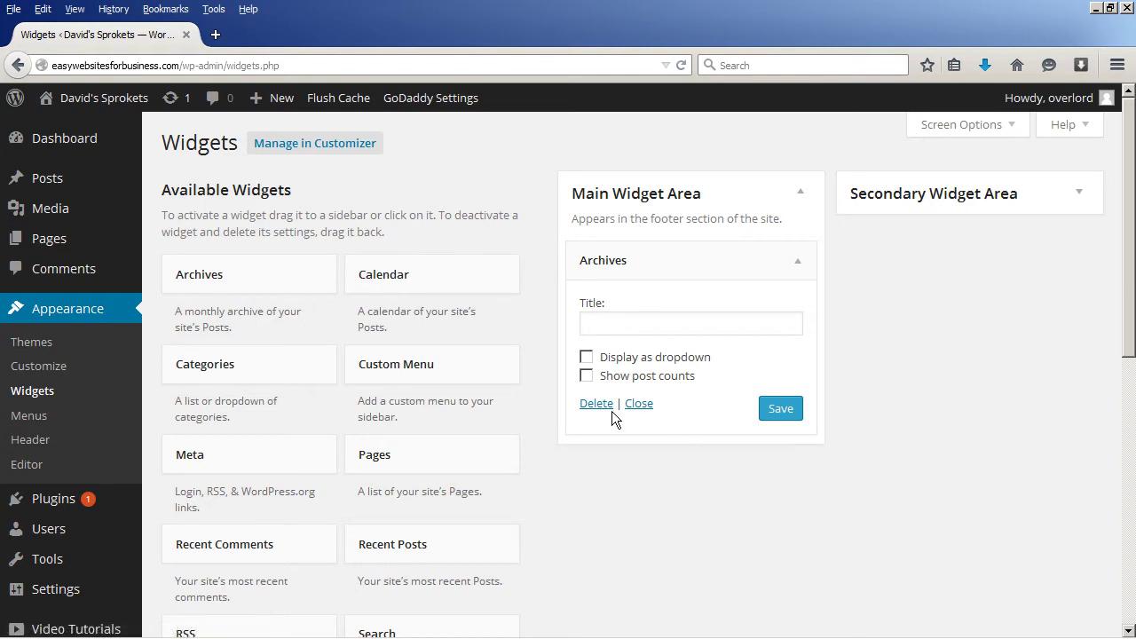
{"action": "left_click_drag", "start_coordinate": [203, 387], "coordinate": [647, 248]}
{"action": "left_click", "coordinate": [236, 380]}
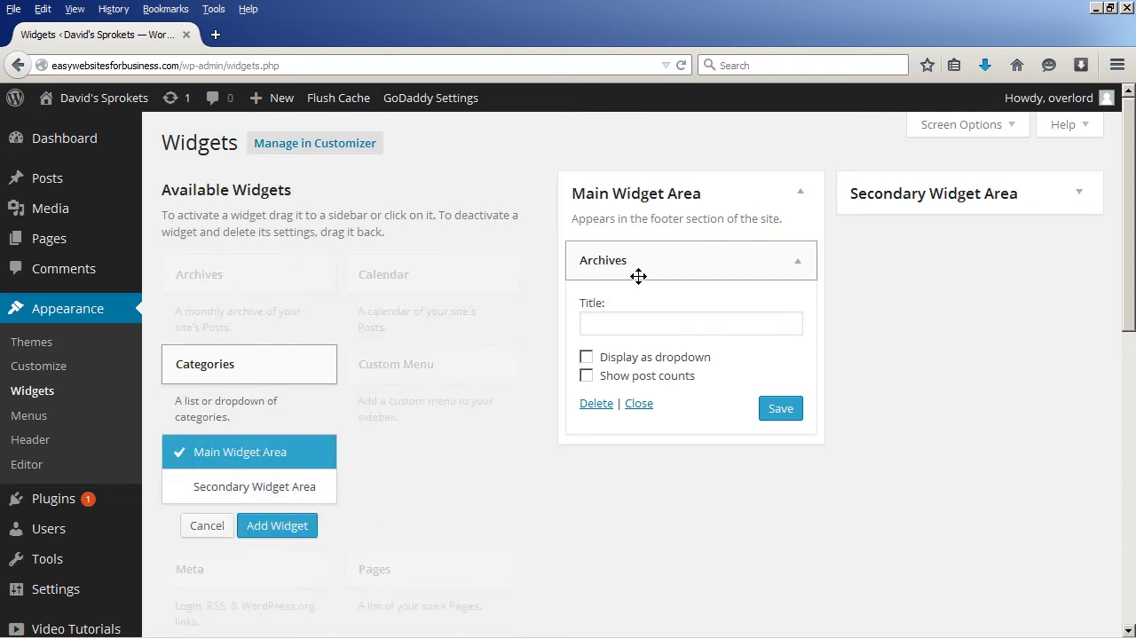
{"action": "left_click", "coordinate": [207, 526]}
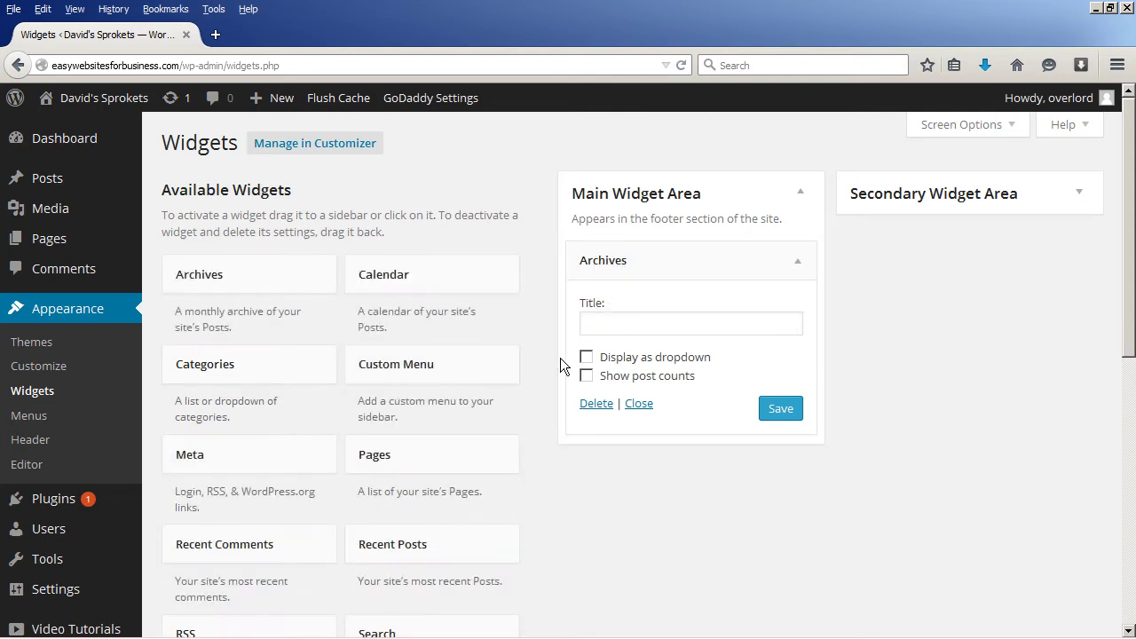
{"action": "left_click_drag", "start_coordinate": [659, 261], "coordinate": [364, 362]}
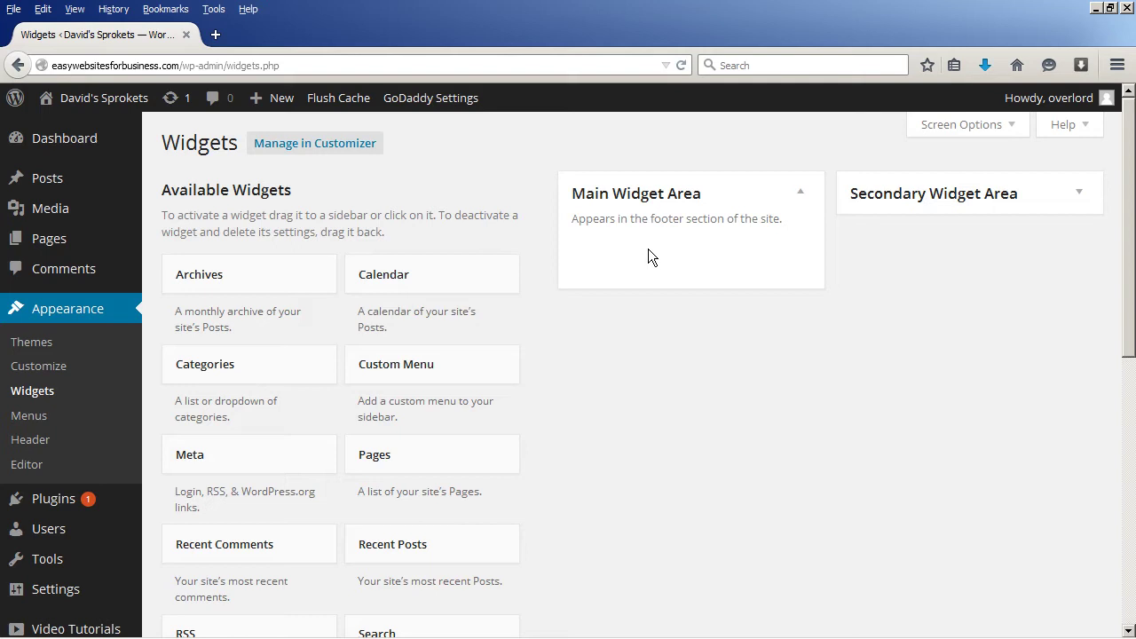
Step: Place the Recent Posts widget, showing 5 posts, in the Main Widget Area
{"action": "scroll", "coordinate": [373, 457], "scroll_direction": "down", "scroll_amount": 2}
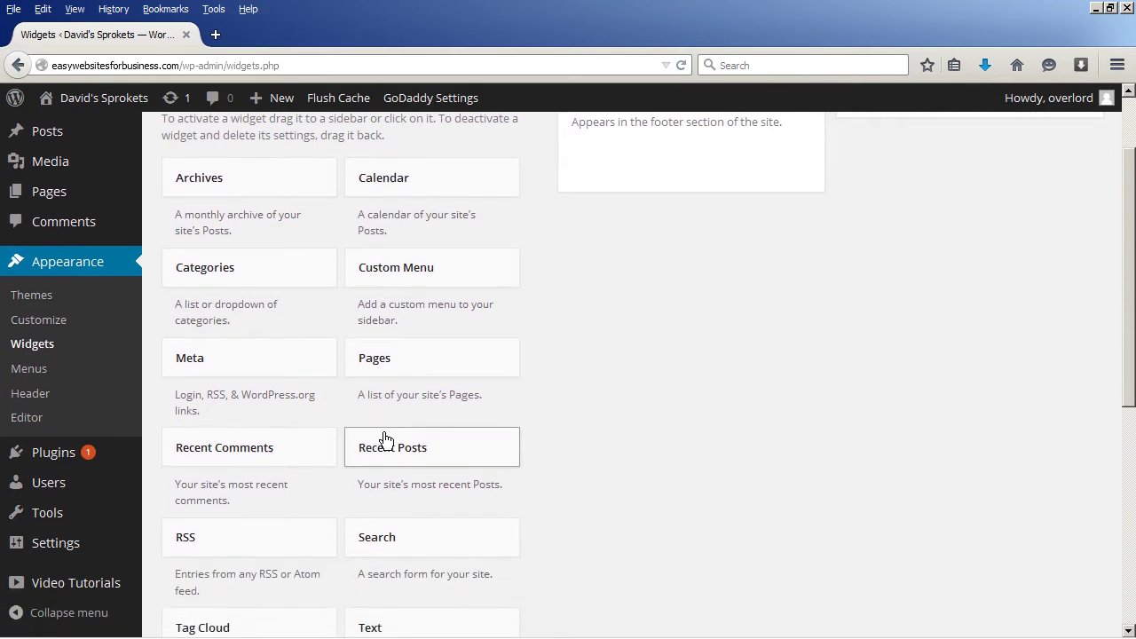
{"action": "scroll", "coordinate": [396, 367], "scroll_direction": "up", "scroll_amount": 2}
{"action": "scroll", "coordinate": [393, 470], "scroll_direction": "down", "scroll_amount": 1}
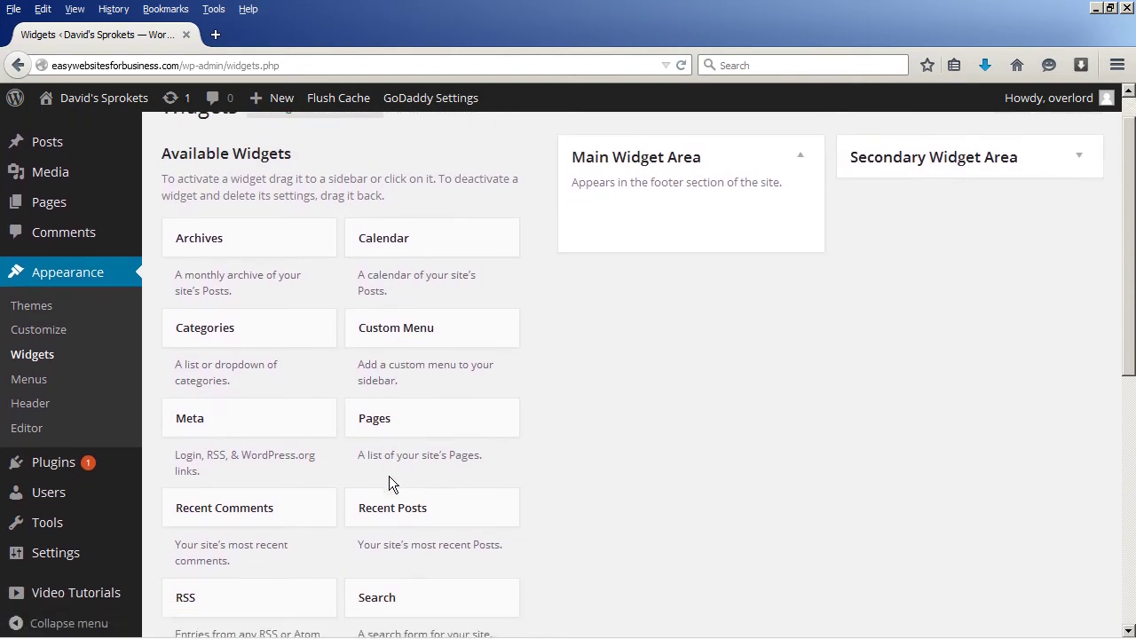
{"action": "scroll", "coordinate": [388, 476], "scroll_direction": "down", "scroll_amount": 1}
{"action": "left_click_drag", "start_coordinate": [382, 454], "coordinate": [621, 227]}
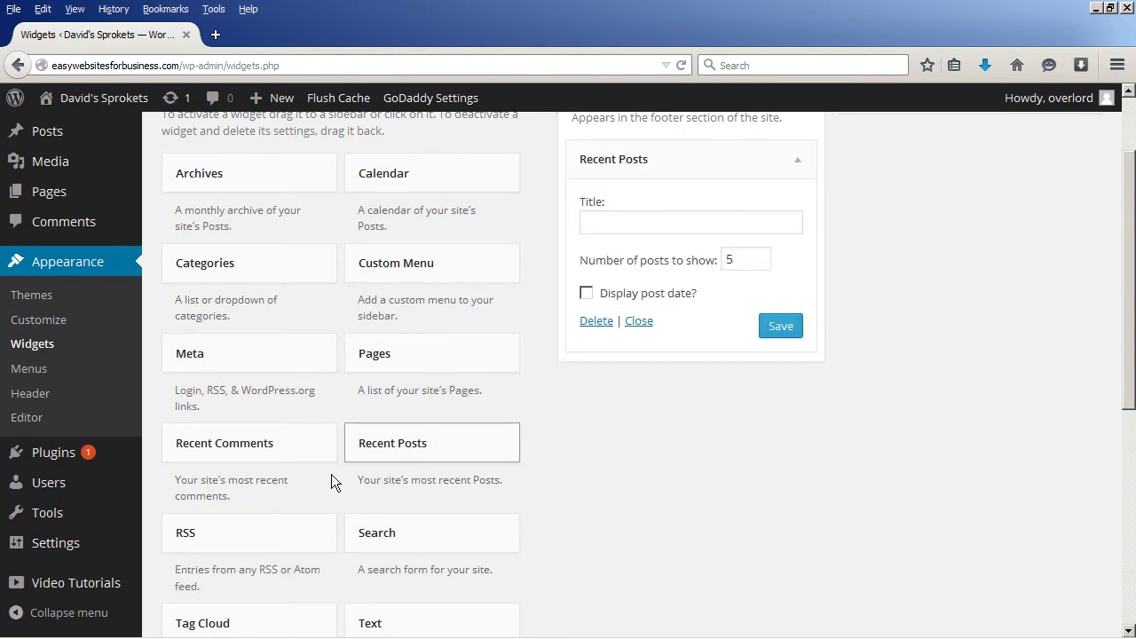
{"action": "scroll", "coordinate": [320, 537], "scroll_direction": "down", "scroll_amount": 3}
{"action": "scroll", "coordinate": [332, 532], "scroll_direction": "up", "scroll_amount": 3}
{"action": "scroll", "coordinate": [355, 527], "scroll_direction": "down", "scroll_amount": 1}
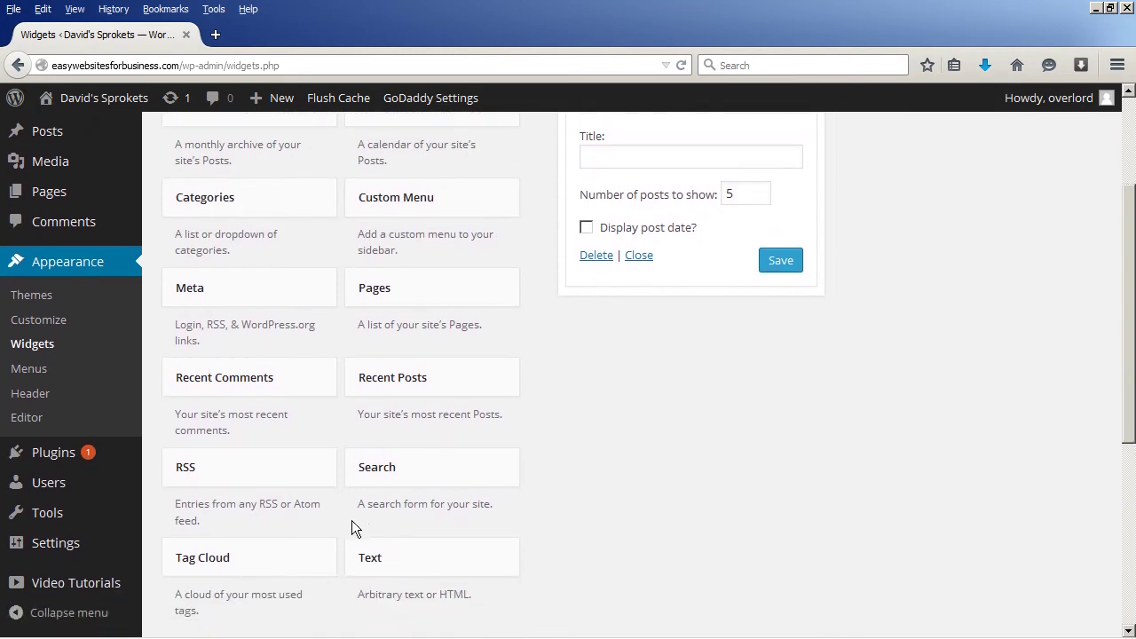
{"action": "left_click_drag", "start_coordinate": [417, 522], "coordinate": [604, 294]}
{"action": "left_click", "coordinate": [519, 400]}
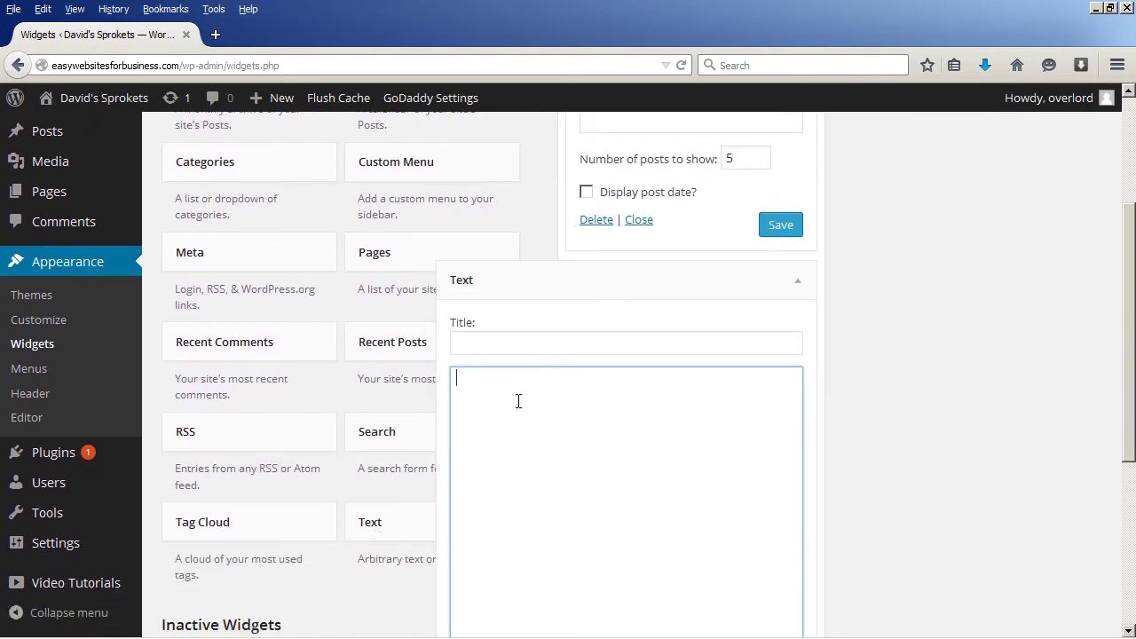
{"action": "type", "text": "<b"}
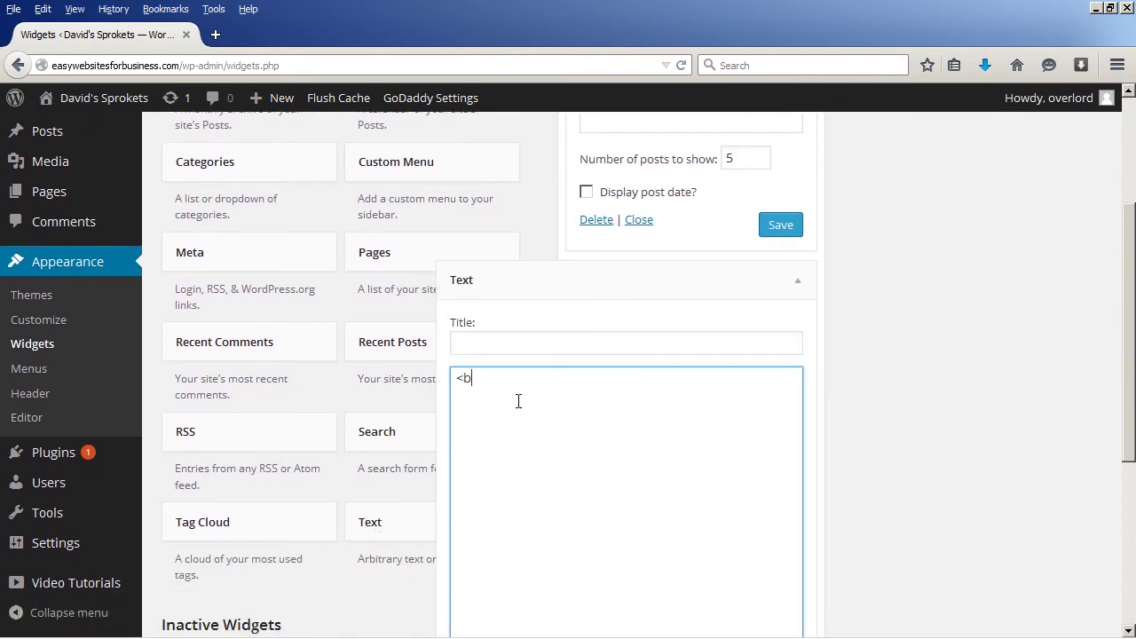
{"action": "type", "text": ">Bold text</b>"}
{"action": "key", "text": "Return"}
{"action": "type", "text": "<table>"}
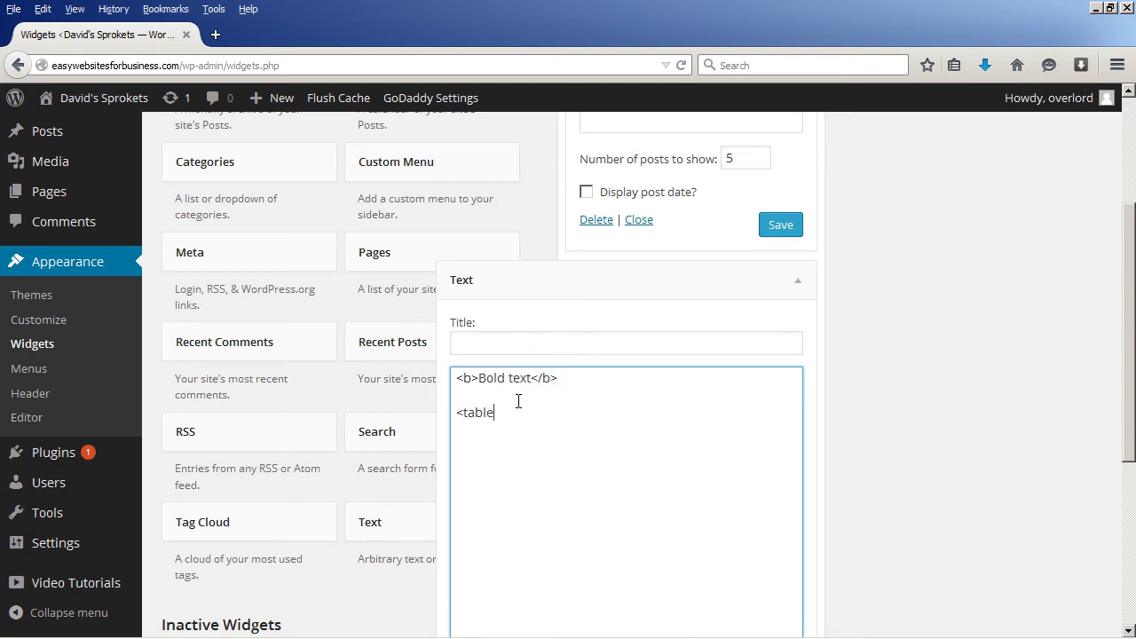
{"action": "key", "text": "Return"}
{"action": "type", "text": "<"}
{"action": "key", "text": "BackSpace"}
{"action": "key", "text": "BackSpace"}
{"action": "key", "text": "shift+Home"}
{"action": "key", "text": "BackSpace"}
{"action": "key", "text": "BackSpace"}
{"action": "key", "text": "BackSpace"}
{"action": "key", "text": "BackSpace"}
{"action": "key", "text": "BackSpace"}
{"action": "key", "text": "BackSpace"}
{"action": "key", "text": "BackSpace"}
{"action": "key", "text": "BackSpace"}
{"action": "key", "text": "BackSpace"}
{"action": "key", "text": "BackSpace"}
{"action": "key", "text": "BackSpace"}
{"action": "key", "text": "BackSpace"}
{"action": "key", "text": "BackSpace"}
{"action": "key", "text": "BackSpace"}
{"action": "key", "text": "BackSpace"}
{"action": "key", "text": "BackSpace"}
{"action": "key", "text": "BackSpace"}
{"action": "key", "text": "BackSpace"}
{"action": "key", "text": "BackSpace"}
{"action": "key", "text": "BackSpace"}
{"action": "scroll", "coordinate": [726, 238], "scroll_direction": "up", "scroll_amount": 2}
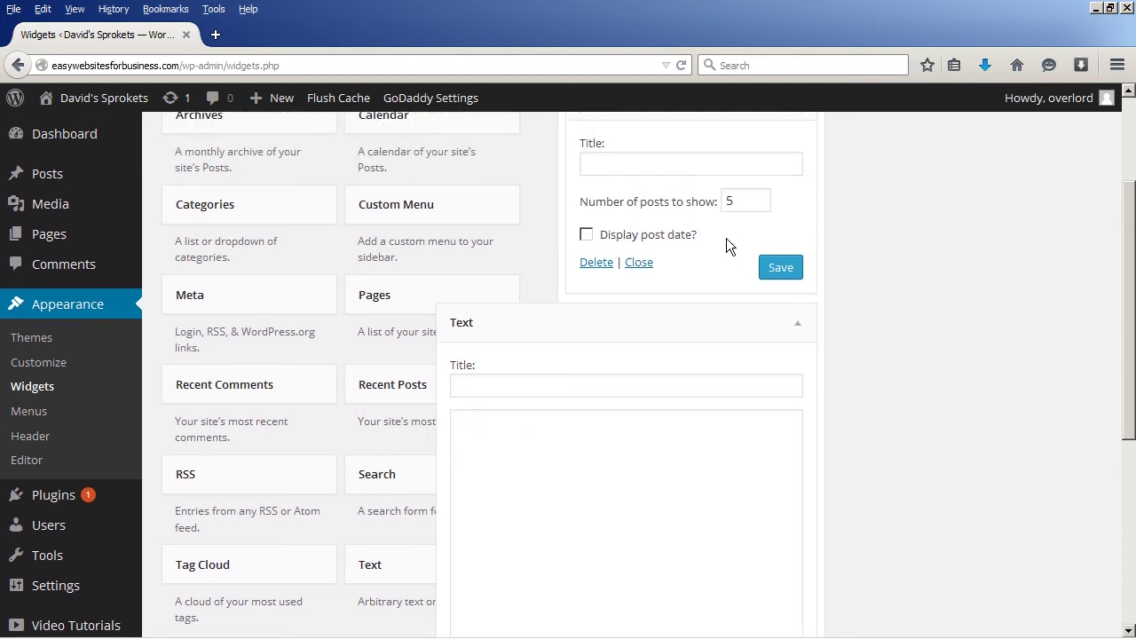
{"action": "scroll", "coordinate": [684, 377], "scroll_direction": "down", "scroll_amount": 5}
{"action": "scroll", "coordinate": [695, 397], "scroll_direction": "down", "scroll_amount": 3}
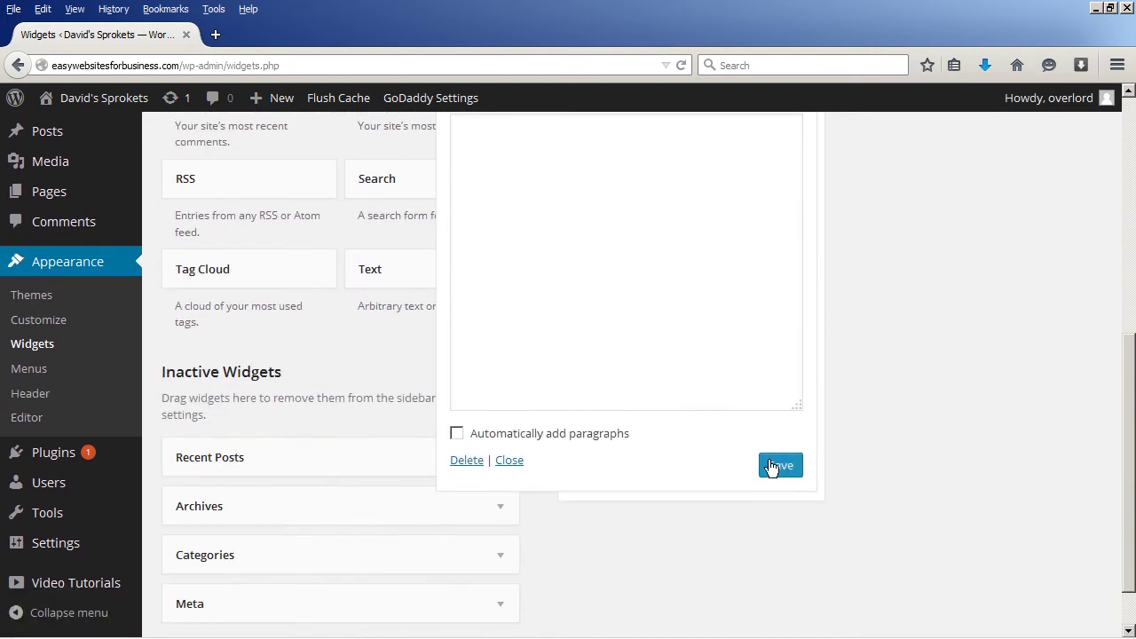
{"action": "left_click", "coordinate": [464, 460]}
Step: Delete the Recent Posts widget from the Main Widget Area
{"action": "scroll", "coordinate": [555, 453], "scroll_direction": "up", "scroll_amount": 3}
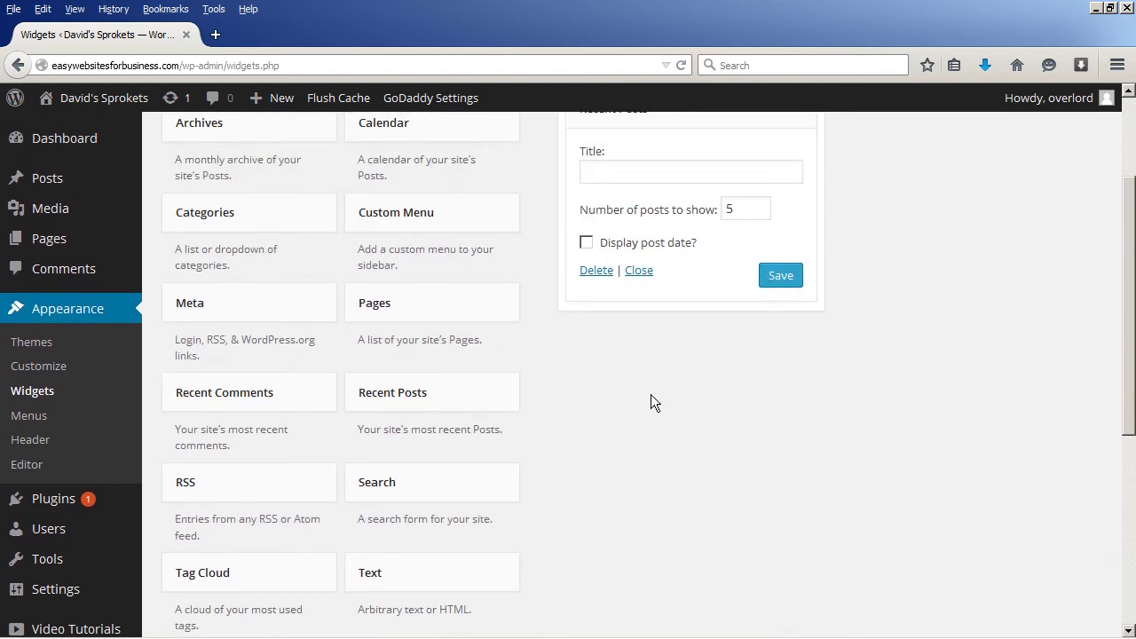
{"action": "scroll", "coordinate": [657, 404], "scroll_direction": "up", "scroll_amount": 2}
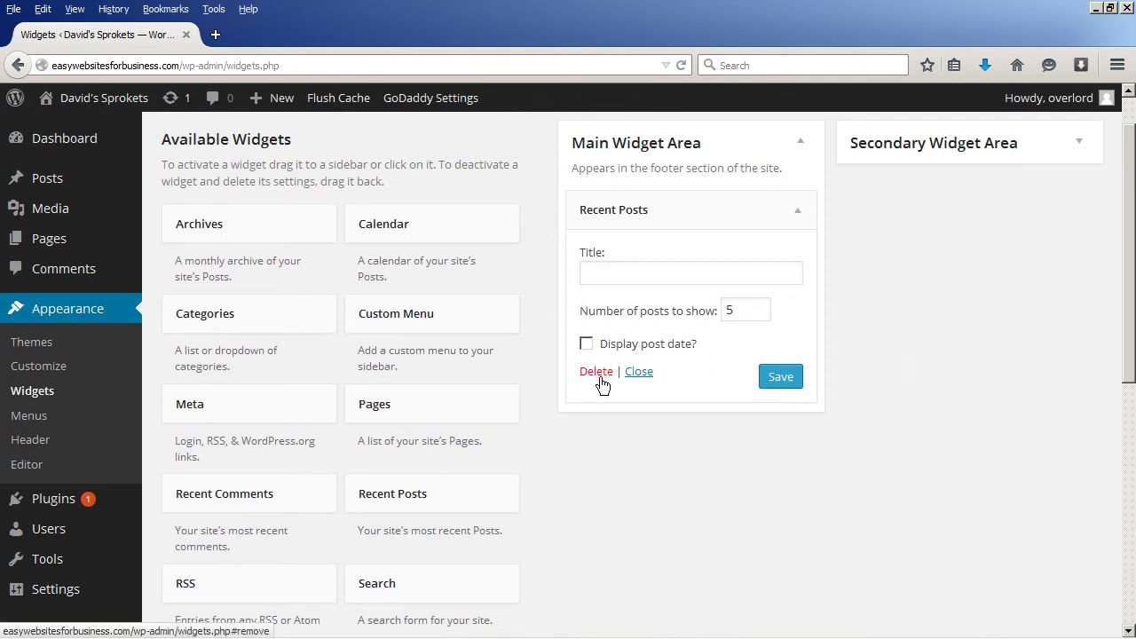
{"action": "left_click", "coordinate": [598, 374]}
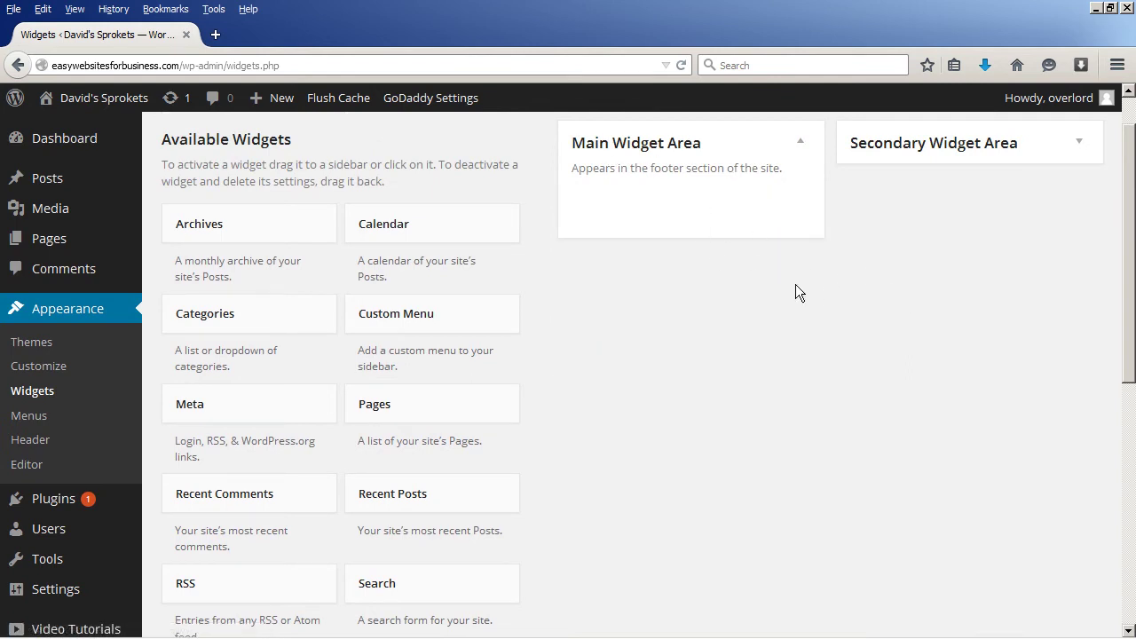
Step: Check the emptied Main Widget Area and the Inactive Widgets list further down
{"action": "scroll", "coordinate": [803, 351], "scroll_direction": "up", "scroll_amount": 1}
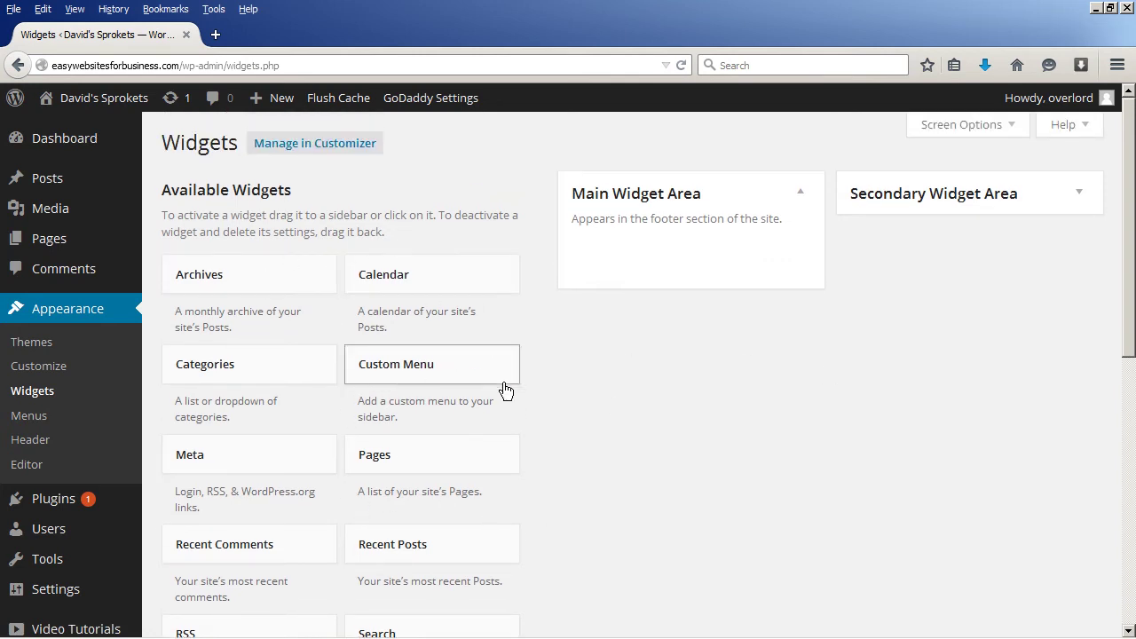
{"action": "scroll", "coordinate": [355, 319], "scroll_direction": "down", "scroll_amount": 2}
{"action": "scroll", "coordinate": [321, 320], "scroll_direction": "down", "scroll_amount": 1}
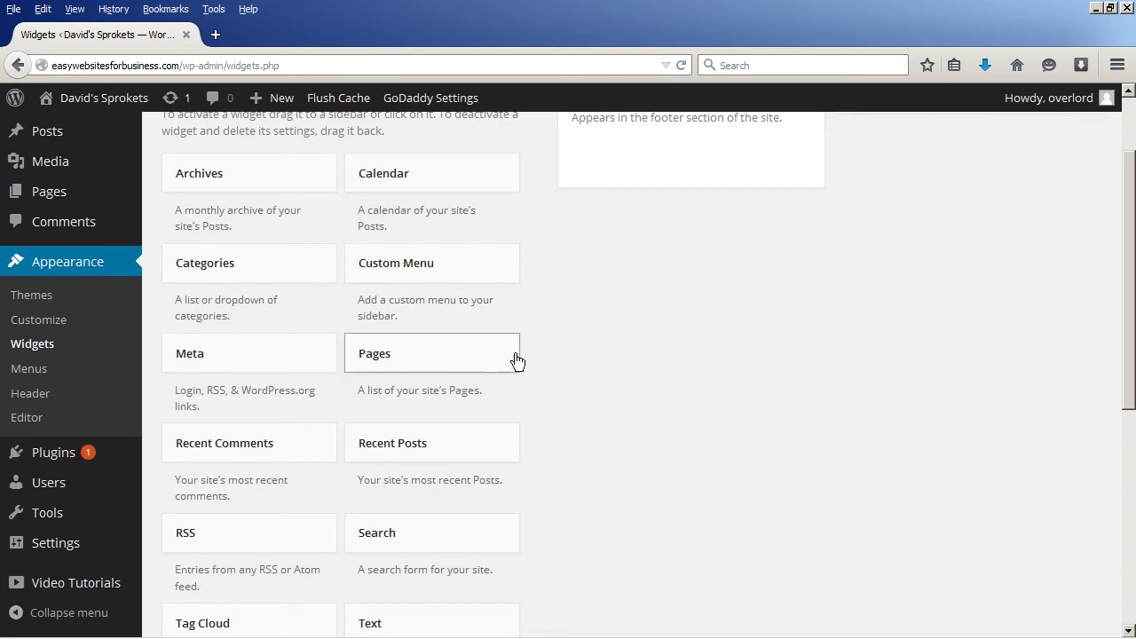
{"action": "scroll", "coordinate": [568, 448], "scroll_direction": "down", "scroll_amount": 1}
{"action": "scroll", "coordinate": [582, 468], "scroll_direction": "down", "scroll_amount": 2}
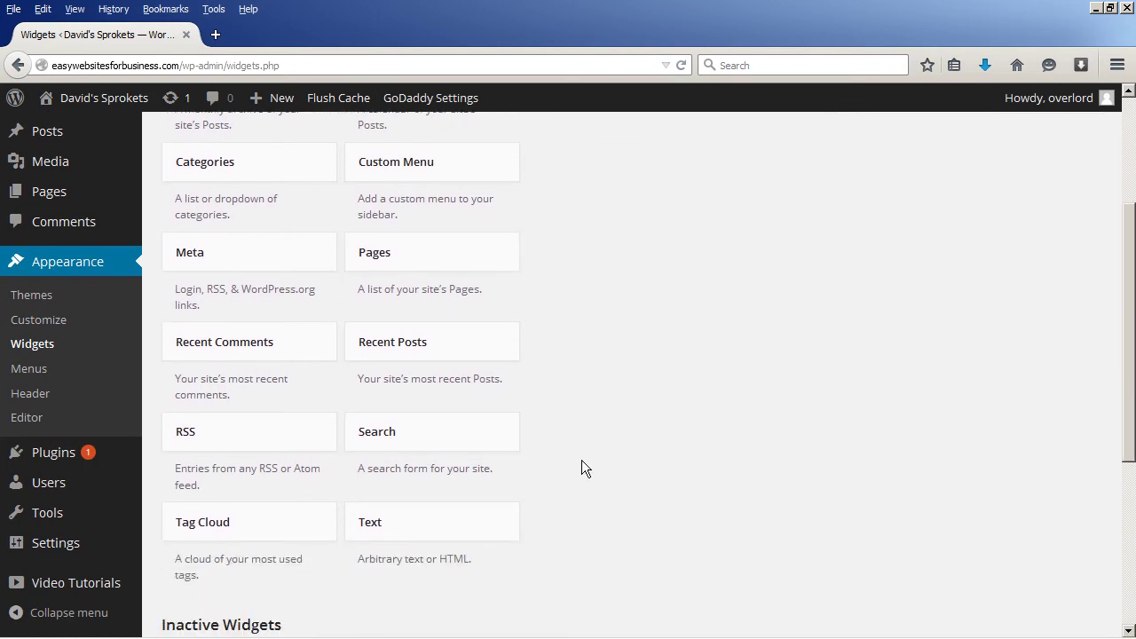
{"action": "scroll", "coordinate": [584, 458], "scroll_direction": "up", "scroll_amount": 5}
{"action": "left_click_drag", "start_coordinate": [378, 261], "coordinate": [426, 269]}
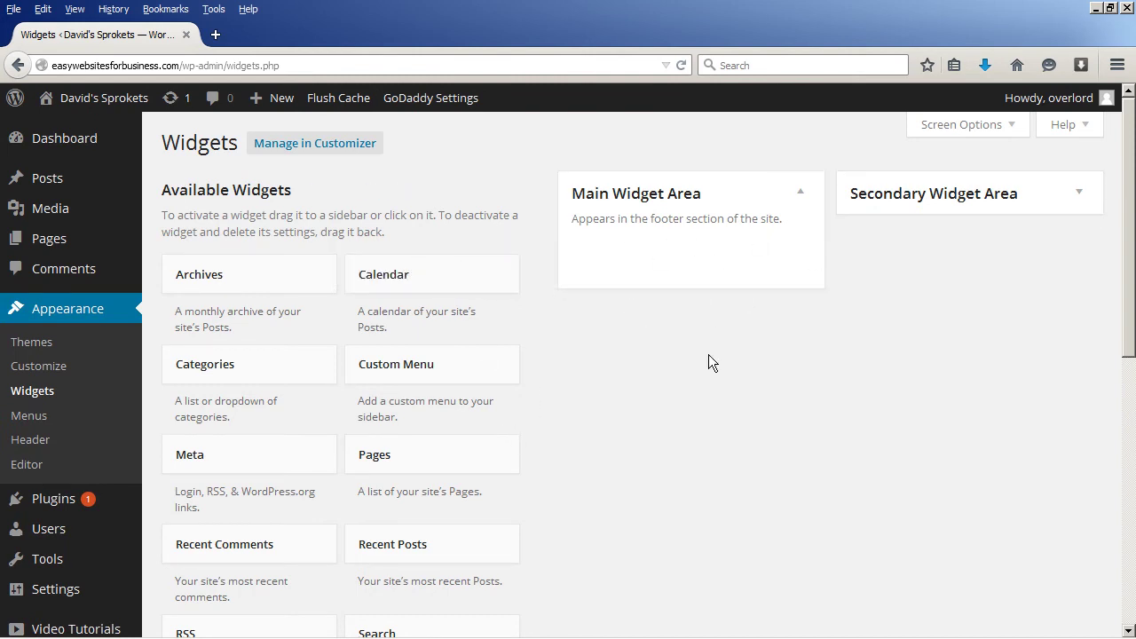
{"action": "scroll", "coordinate": [769, 355], "scroll_direction": "down", "scroll_amount": 5}
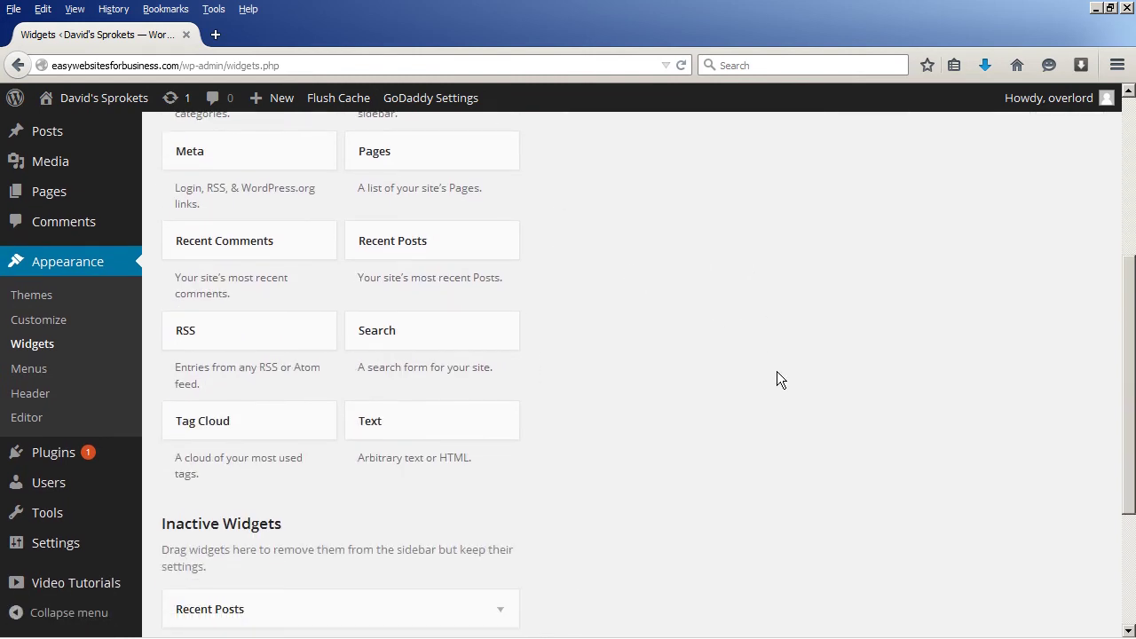
{"action": "scroll", "coordinate": [776, 372], "scroll_direction": "down", "scroll_amount": 4}
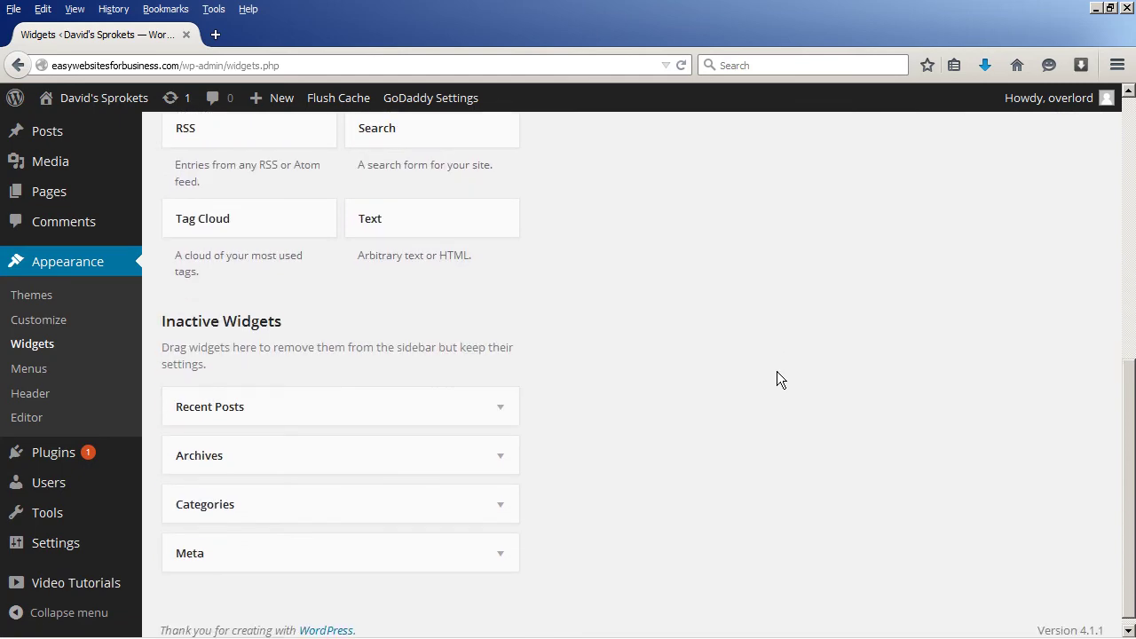
{"action": "scroll", "coordinate": [777, 372], "scroll_direction": "up", "scroll_amount": 7}
{"action": "scroll", "coordinate": [777, 371], "scroll_direction": "up", "scroll_amount": 2}
{"action": "key", "text": "alt+Tab"}
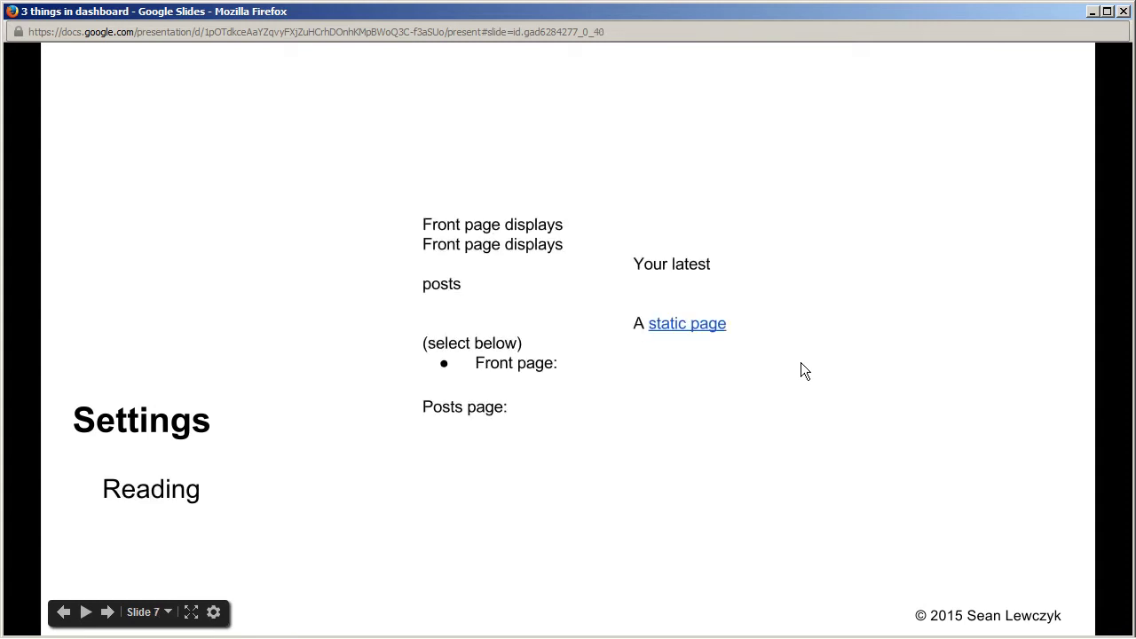
{"action": "key", "text": "Right"}
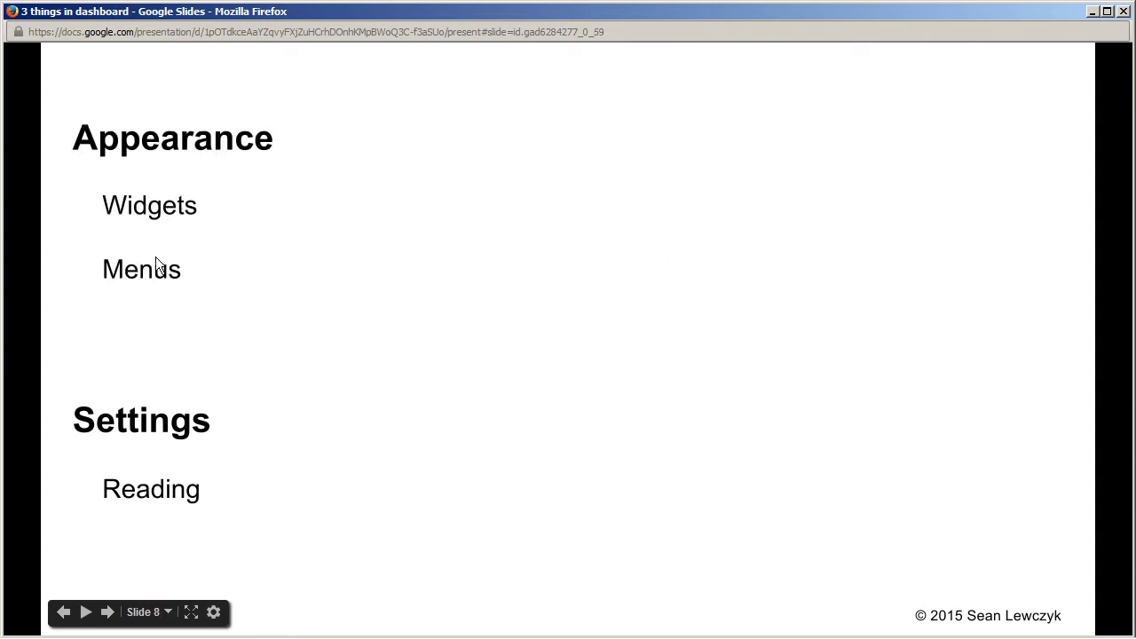
{"action": "key", "text": "alt+Tab"}
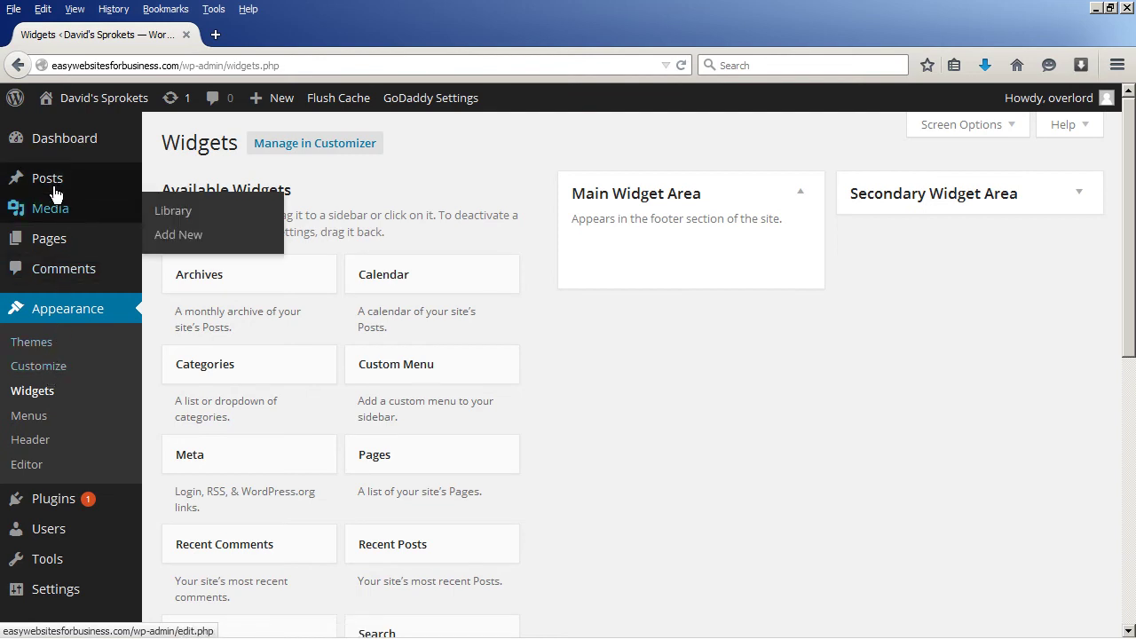
Step: Open Appearance > Menus to show the Main nav menu and its Sprokets Offered item
{"action": "mouse_move", "coordinate": [47, 177]}
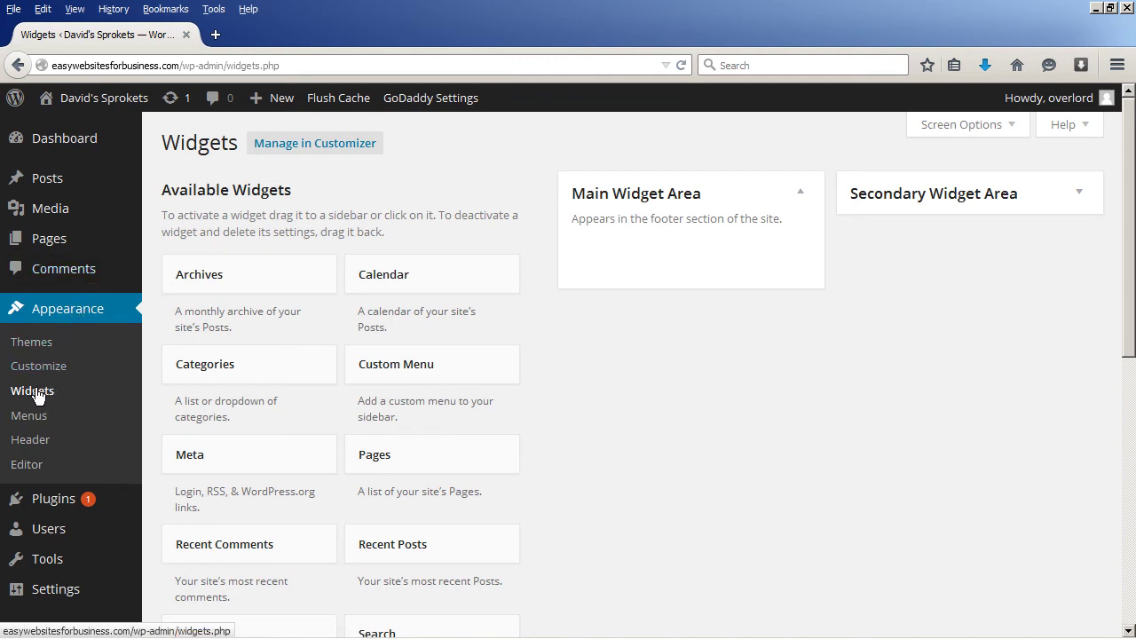
{"action": "left_click", "coordinate": [24, 420]}
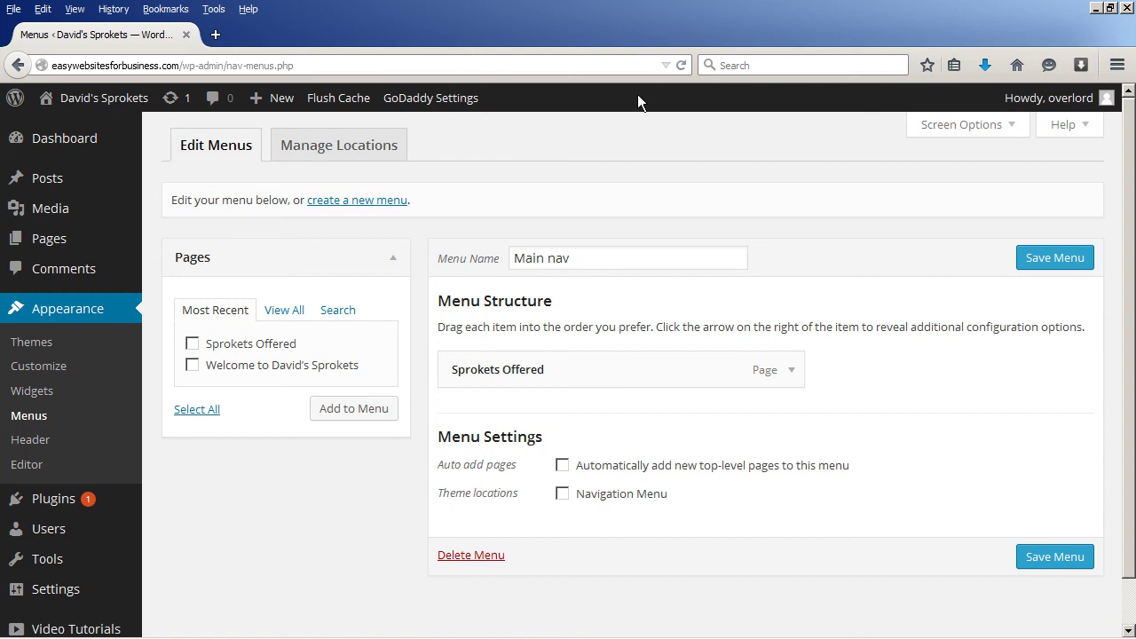
Step: Open the David's Sprokets site from the admin bar site name in a new background tab
{"action": "right_click", "coordinate": [98, 99]}
{"action": "left_click", "coordinate": [125, 111]}
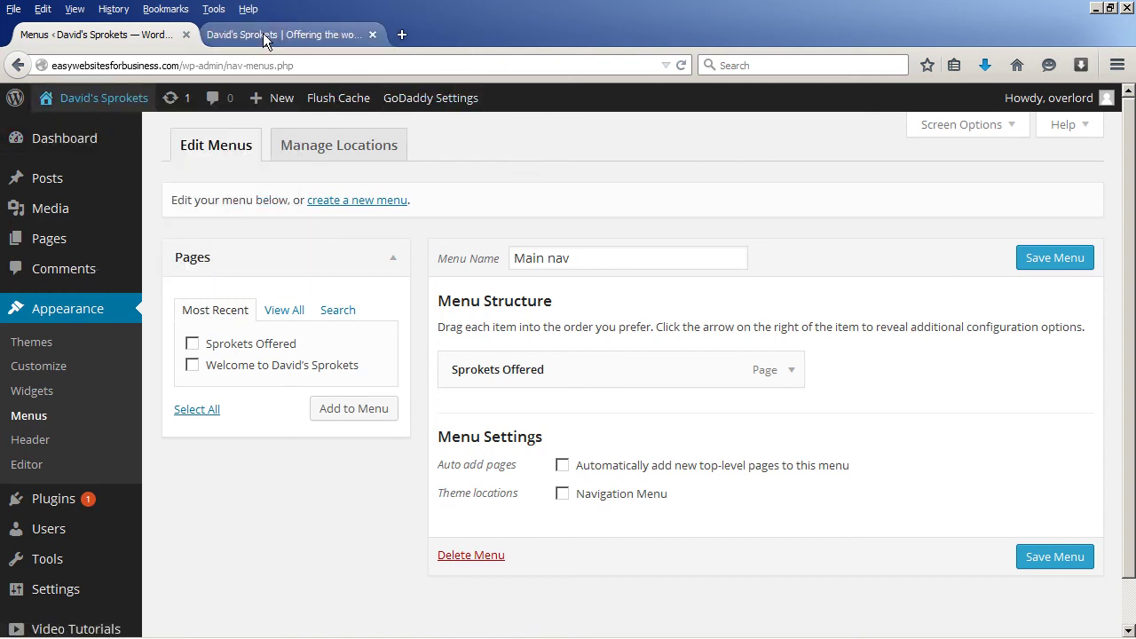
Step: On the live site, visit the Sprokets Offered page, then return to the welcome front page
{"action": "left_click", "coordinate": [264, 34]}
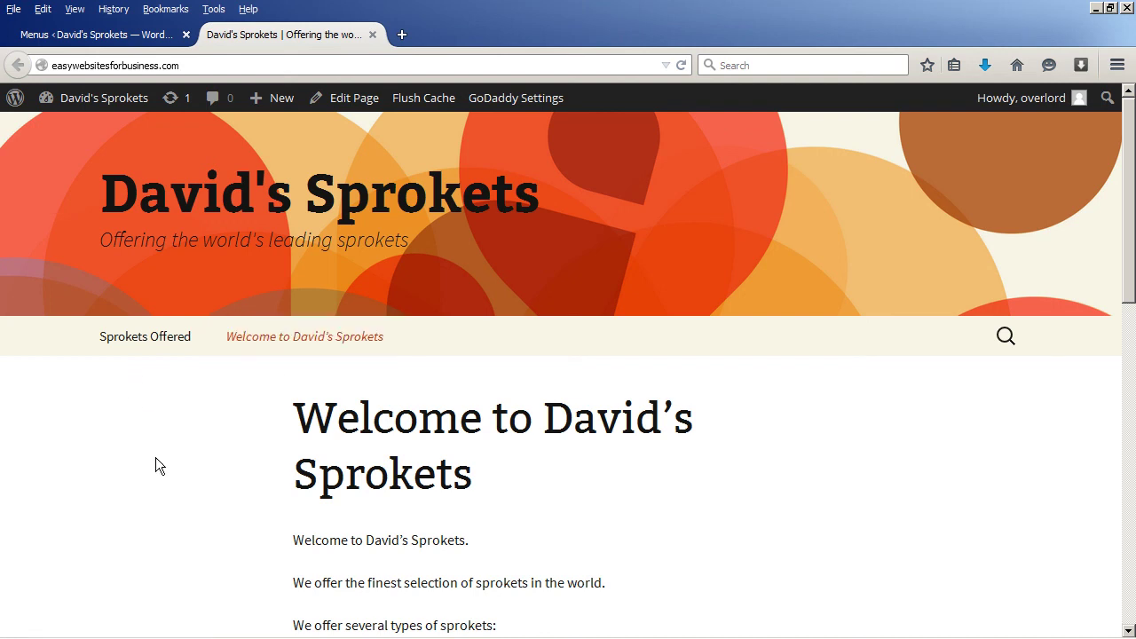
{"action": "left_click", "coordinate": [145, 342]}
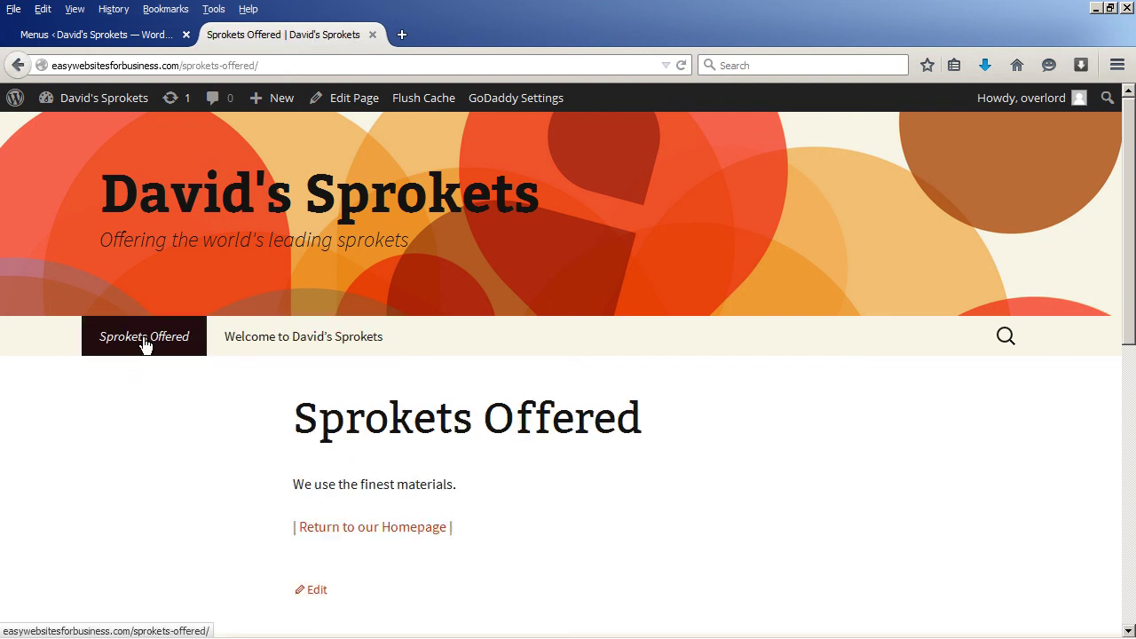
{"action": "left_click", "coordinate": [16, 64]}
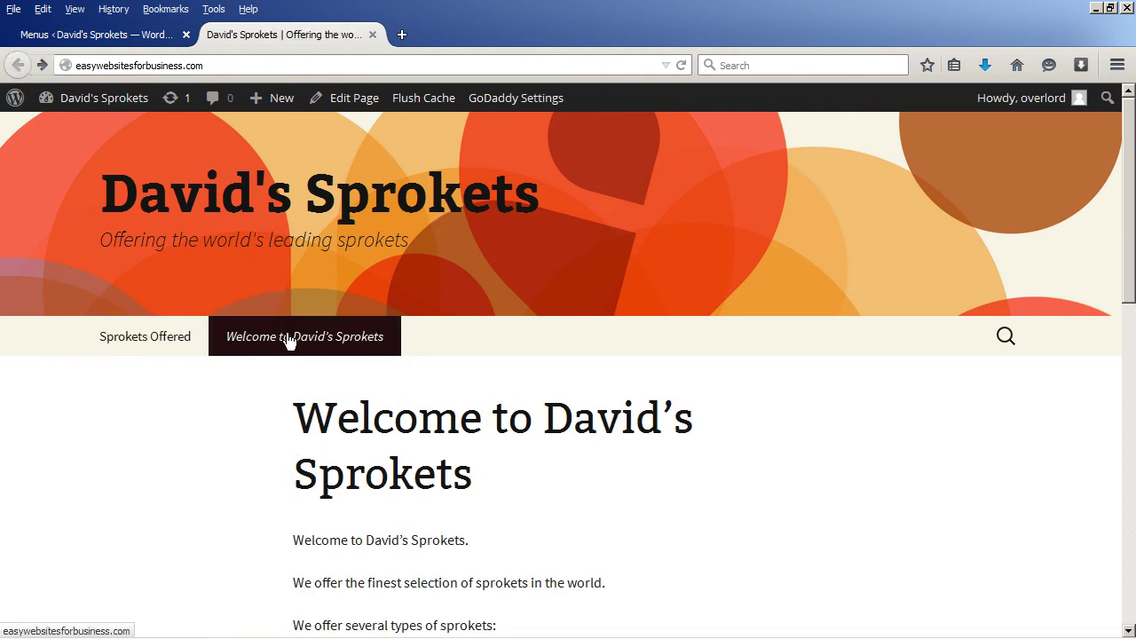
{"action": "scroll", "coordinate": [251, 377], "scroll_direction": "down", "scroll_amount": 2}
{"action": "scroll", "coordinate": [250, 377], "scroll_direction": "up", "scroll_amount": 2}
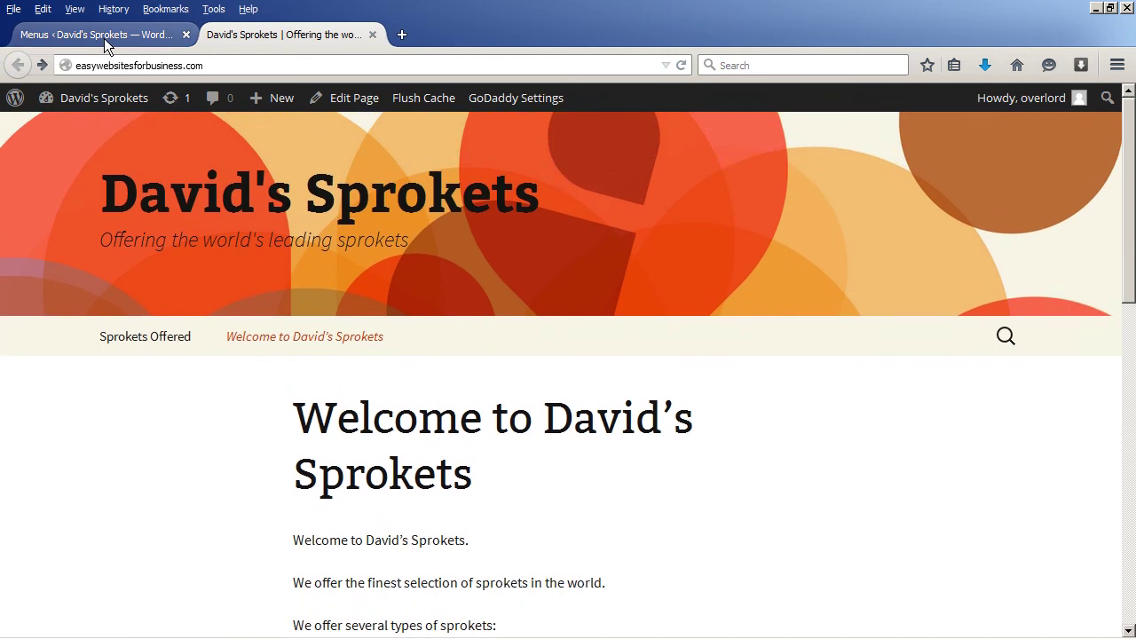
Step: Back on the Menus tab, expand Sprokets Offered to show its navigation label
{"action": "left_click", "coordinate": [104, 38]}
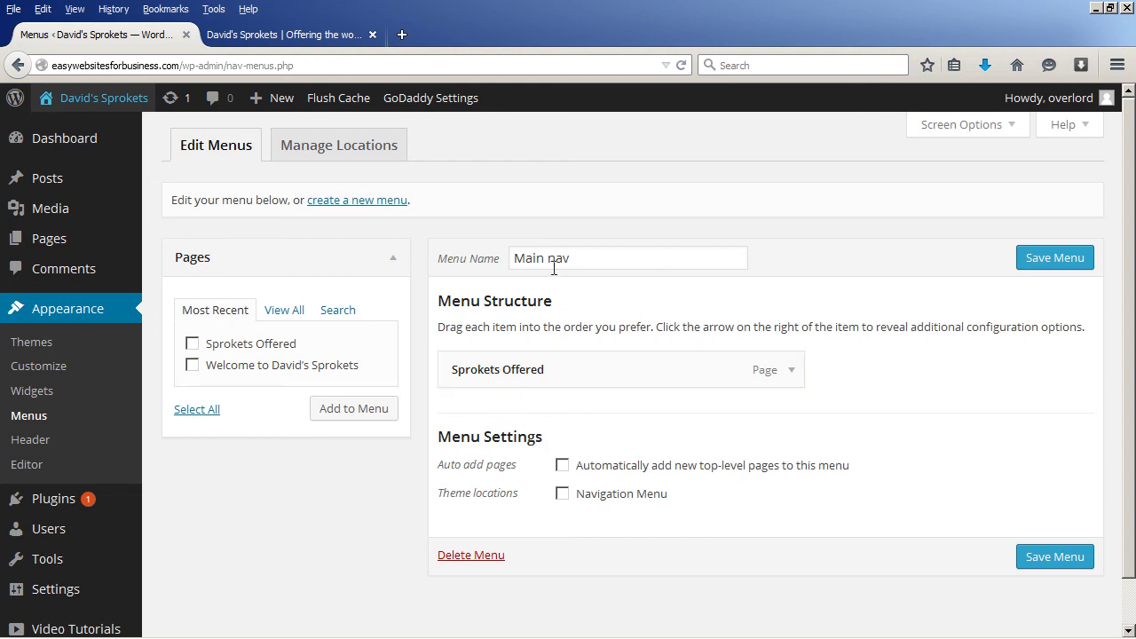
{"action": "left_click", "coordinate": [788, 372]}
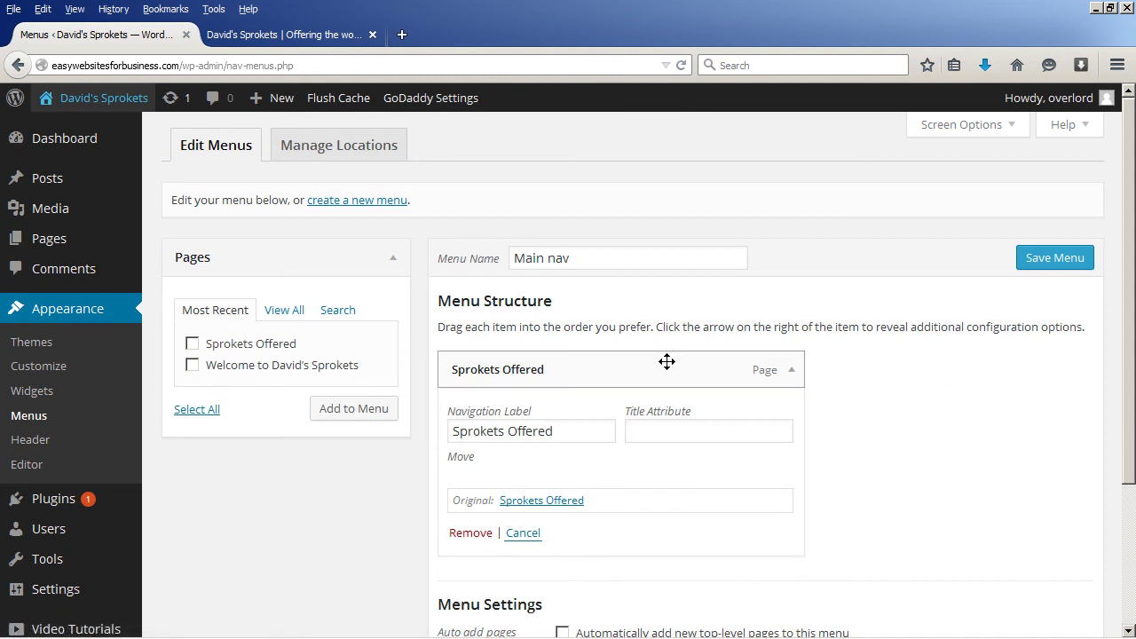